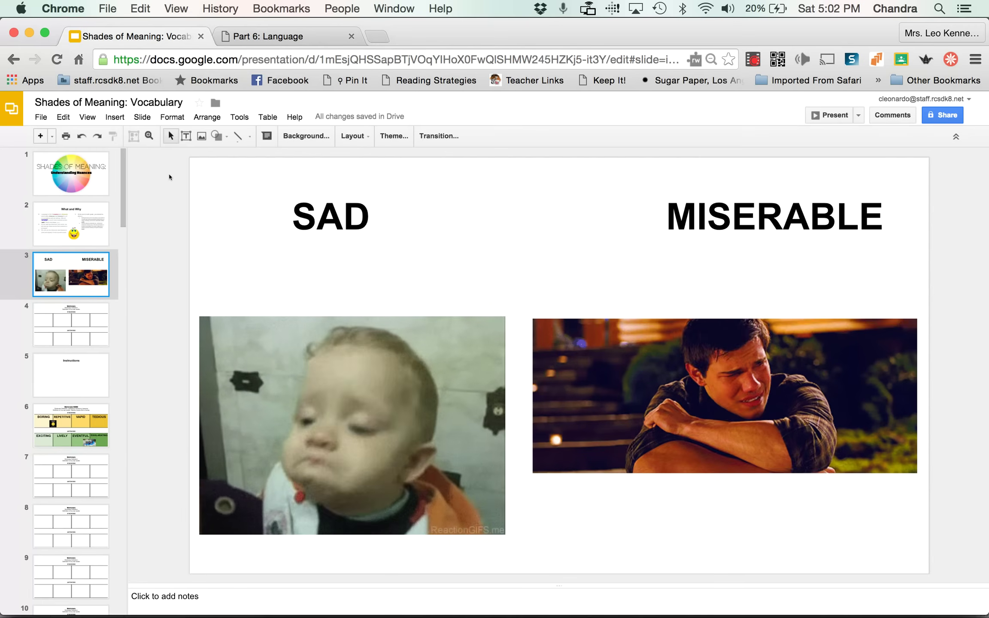
Step: Scroll through the slide filmstrip to find the Word to Learn slide
{"action": "scroll", "coordinate": [73, 367], "scroll_direction": "down", "scroll_amount": 20}
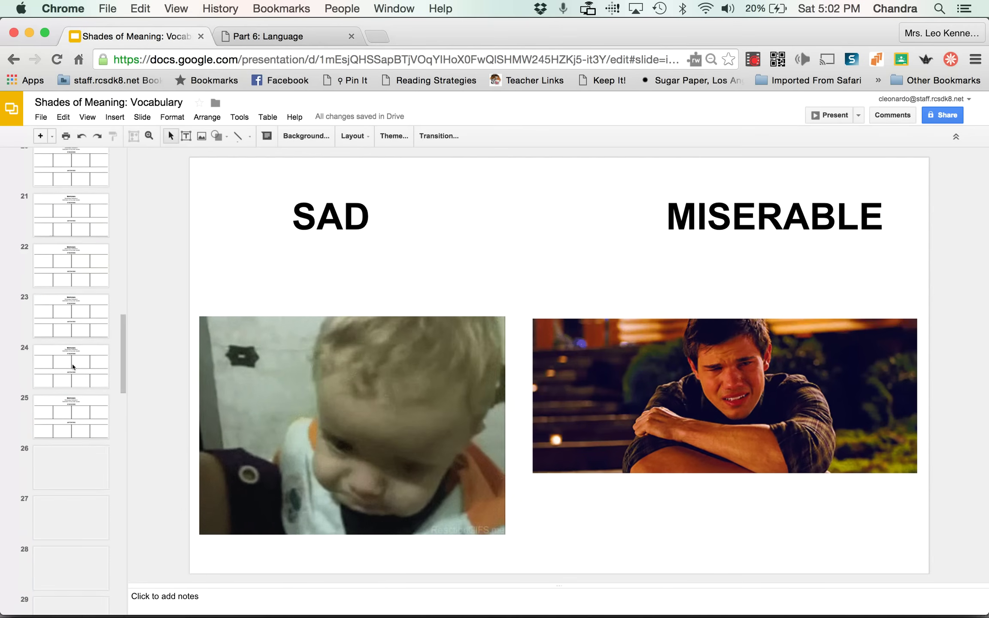
{"action": "scroll", "coordinate": [73, 367], "scroll_direction": "up", "scroll_amount": 6}
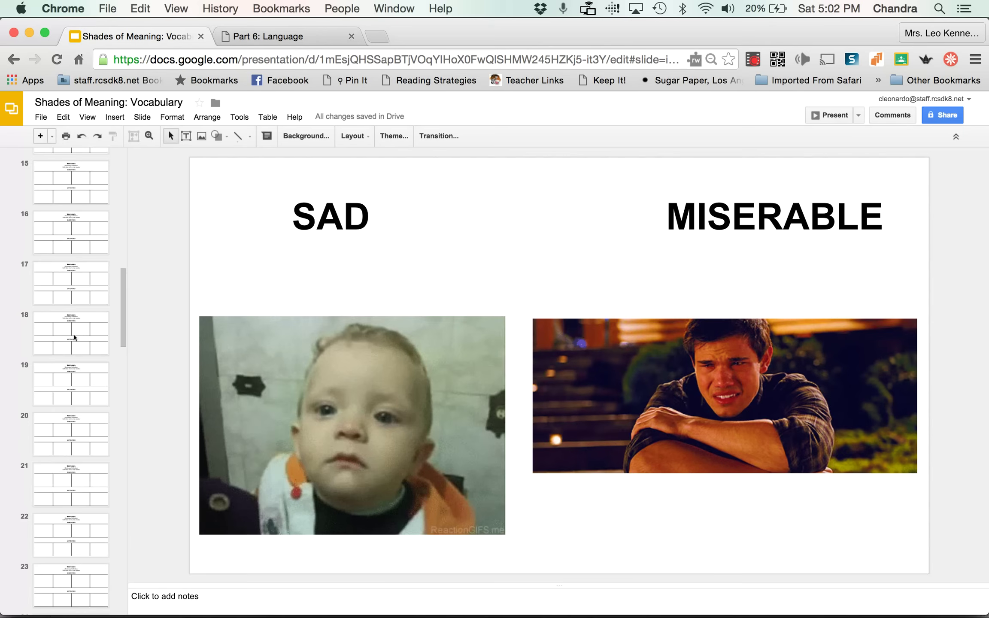
{"action": "scroll", "coordinate": [74, 337], "scroll_direction": "up", "scroll_amount": 15}
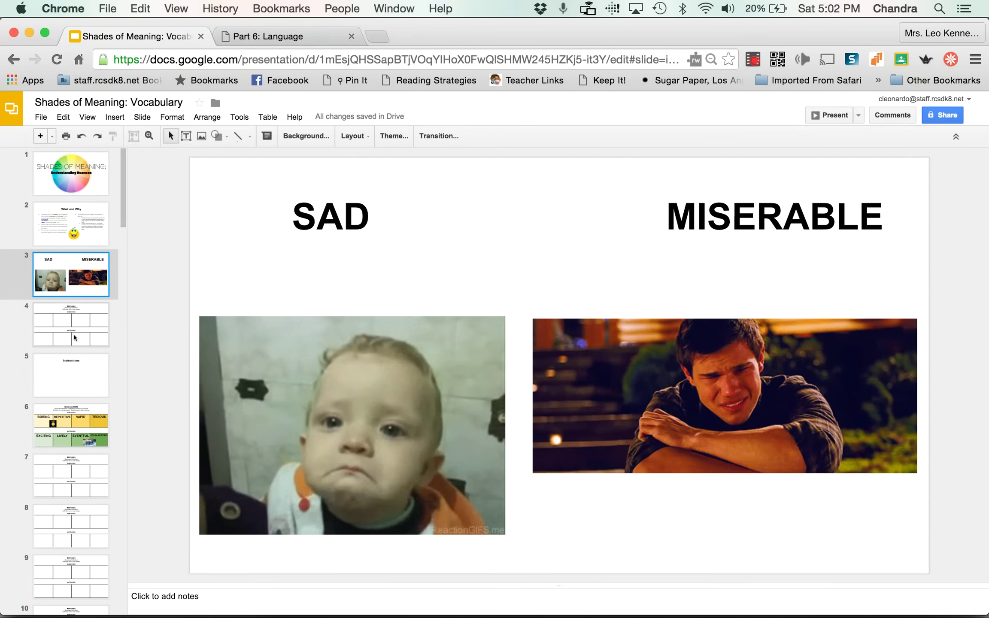
Step: On slide 4, type 'miserable' after 'Word to Learn:' in the heading
{"action": "left_click", "coordinate": [74, 338]}
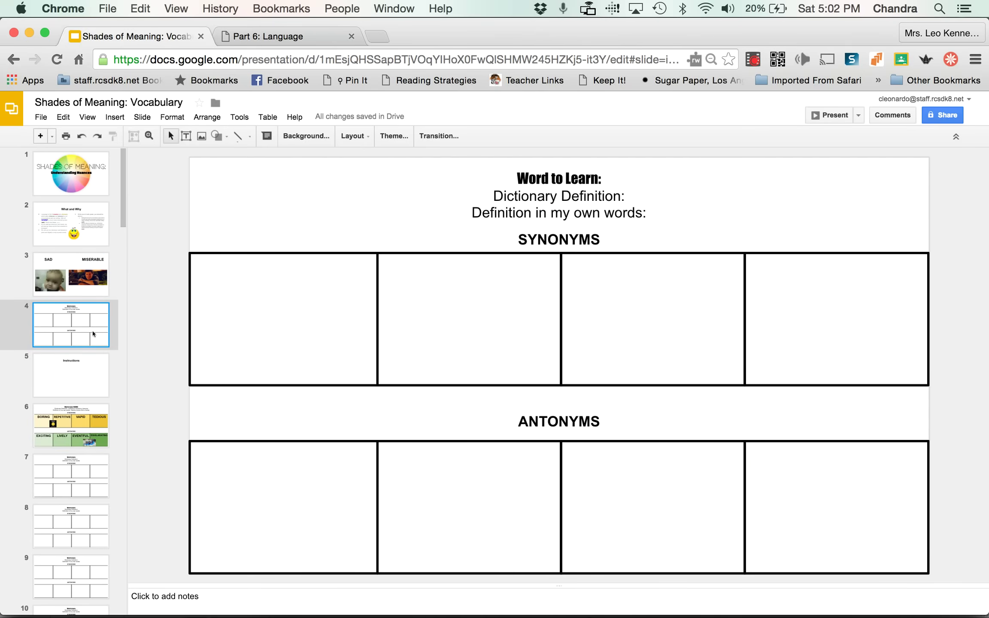
{"action": "left_click", "coordinate": [580, 190]}
{"action": "left_click", "coordinate": [602, 180]}
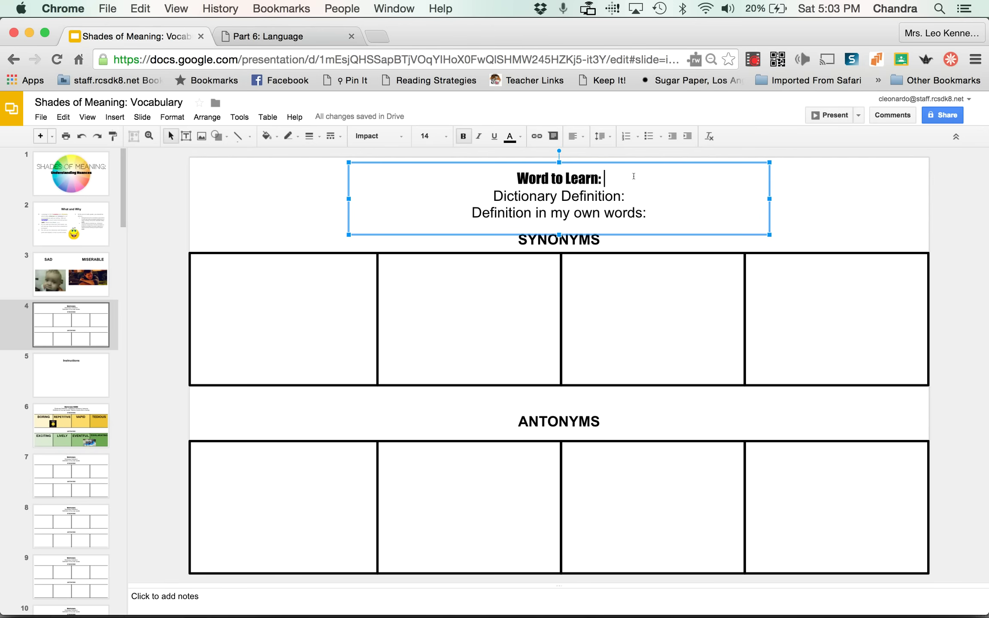
{"action": "type", "text": "miserable"}
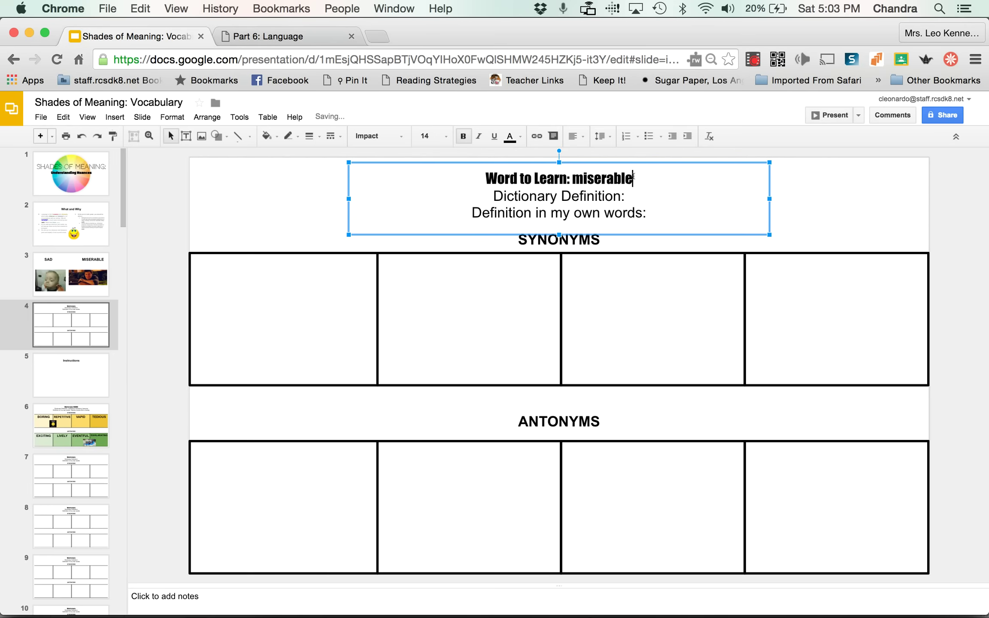
{"action": "left_click", "coordinate": [636, 196]}
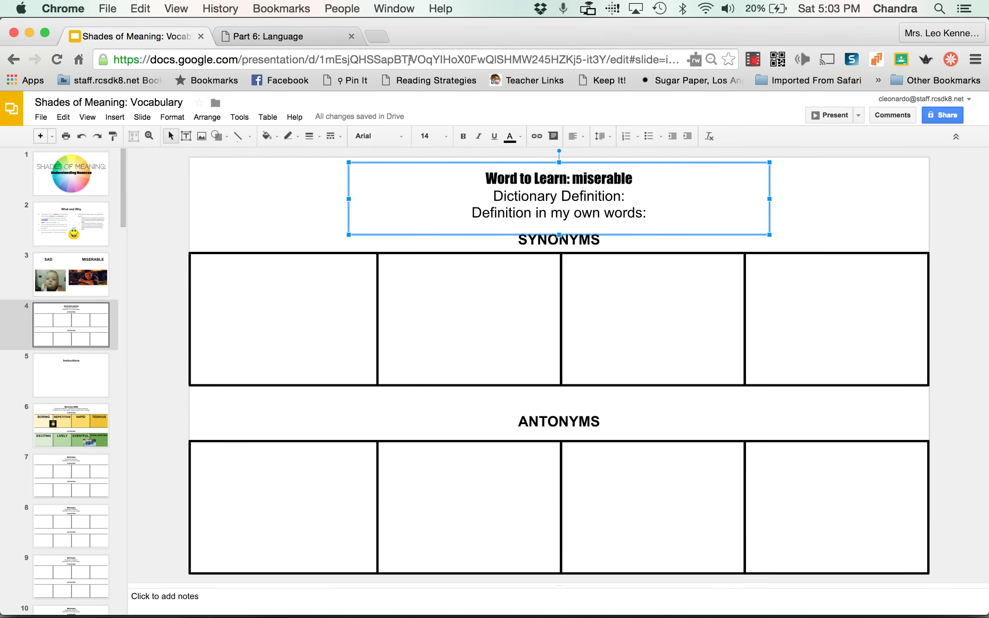
Step: In a new tab, search dictionary.com for 'miserable' and view its definitions
{"action": "left_click", "coordinate": [375, 38]}
{"action": "type", "text": "dictionary.com"}
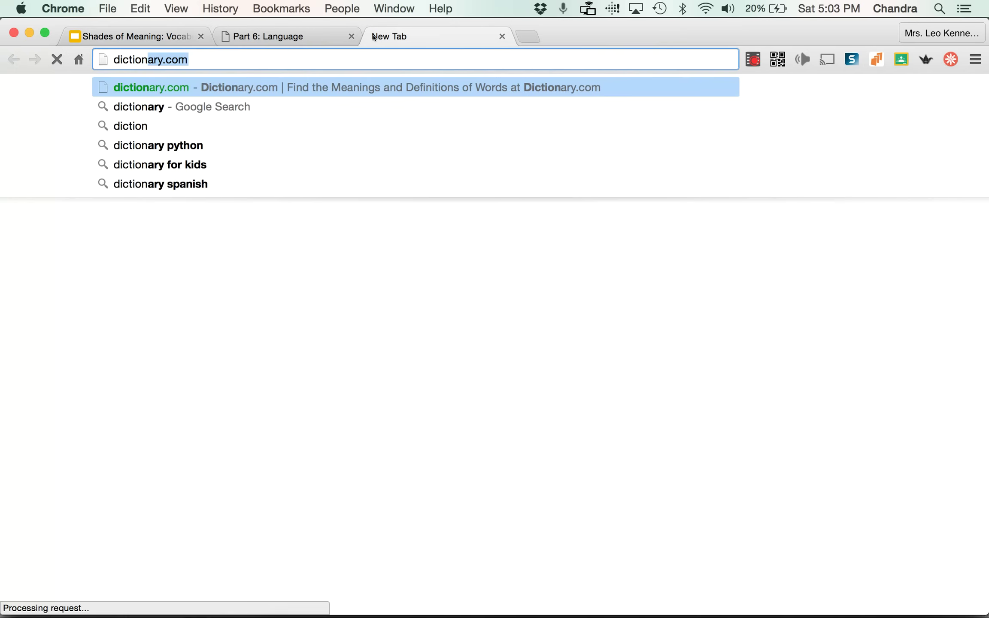
{"action": "key", "text": "Return"}
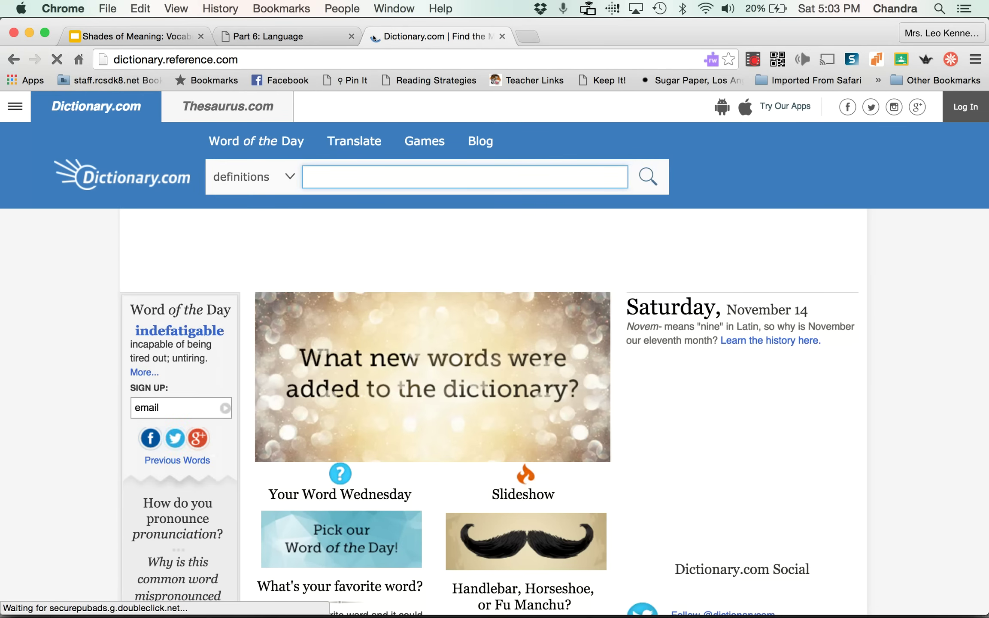
{"action": "type", "text": "m"}
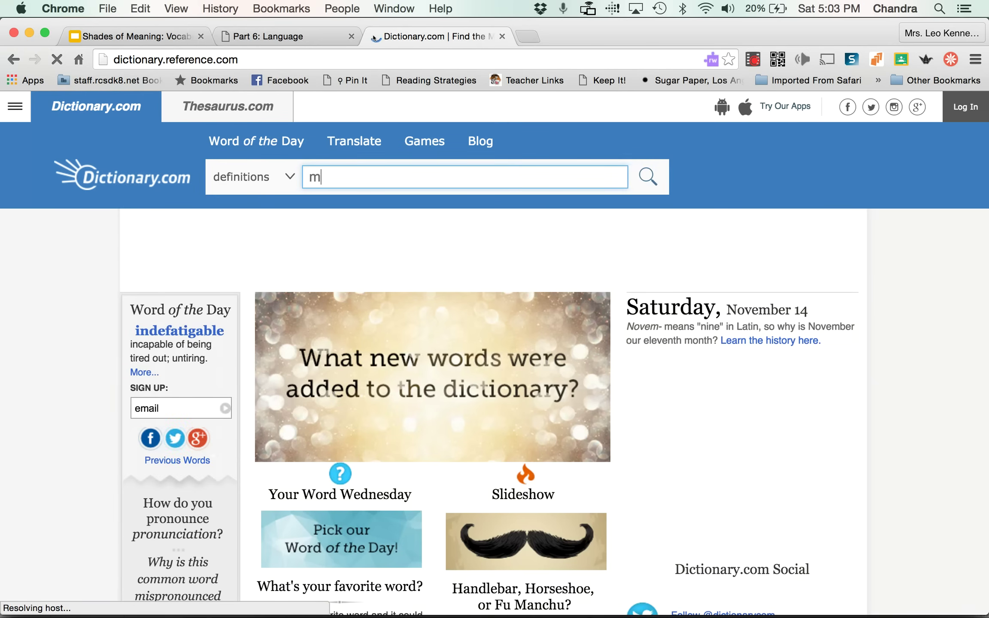
{"action": "type", "text": "iserable"}
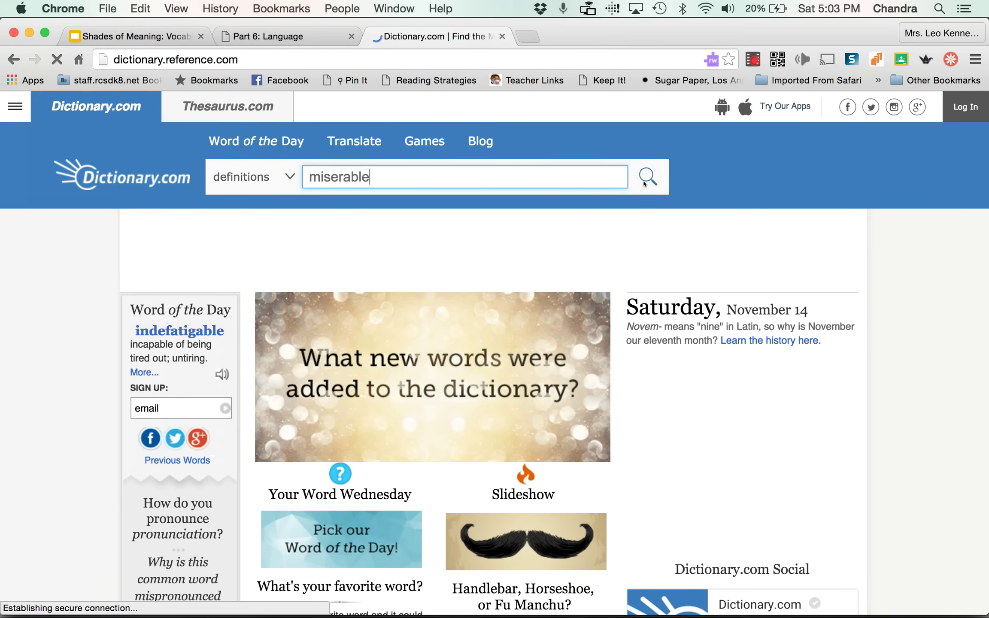
{"action": "left_click", "coordinate": [644, 176]}
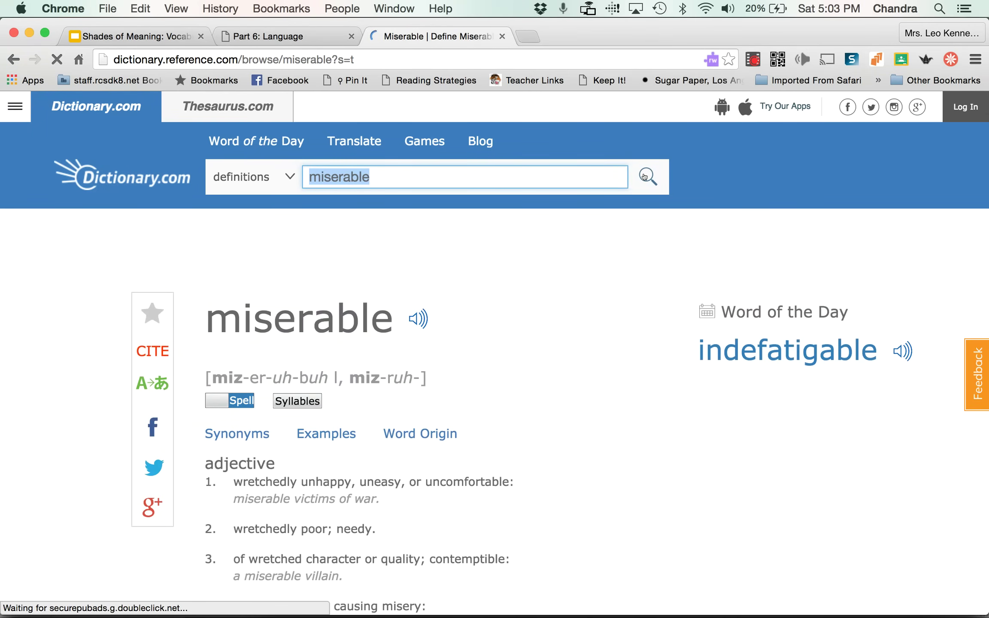
{"action": "scroll", "coordinate": [291, 485], "scroll_direction": "down", "scroll_amount": 3}
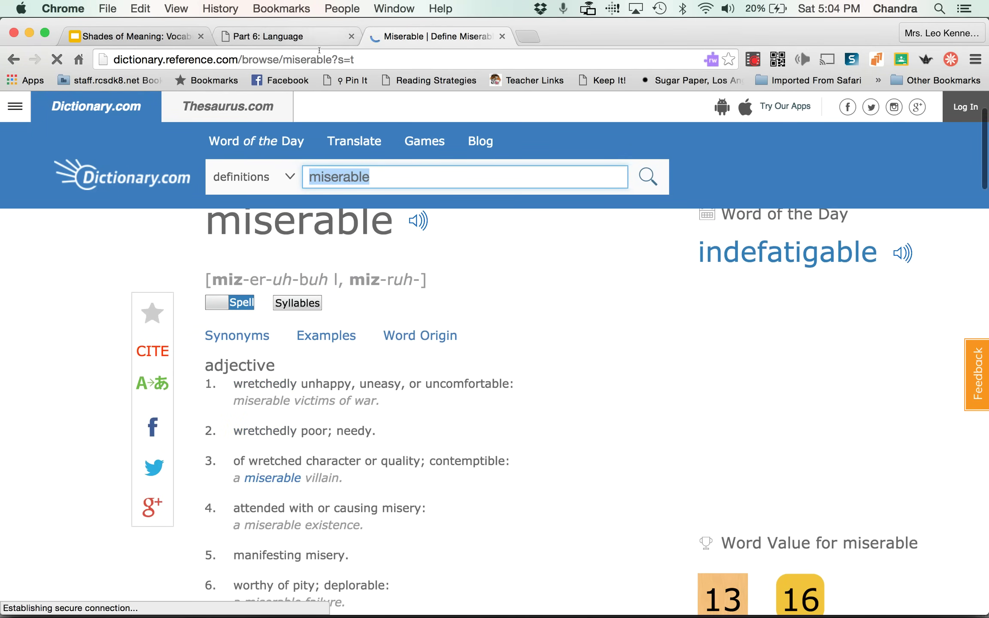
Step: Enter 'wretchedly unhappy, uneasy or uncomfortable' as the dictionary definition and widen its text box to fit
{"action": "left_click", "coordinate": [129, 36]}
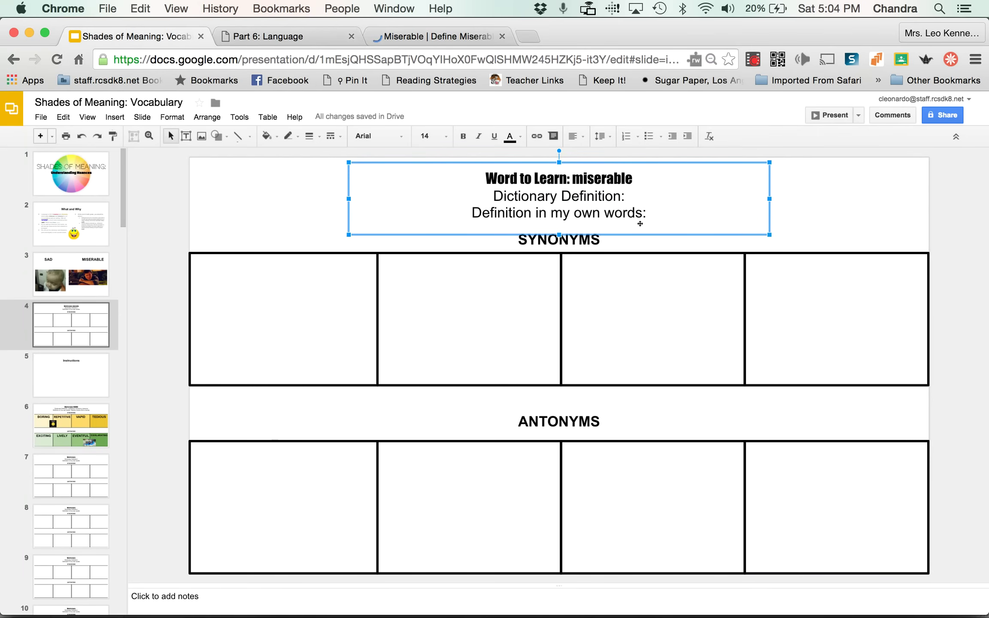
{"action": "type", "text": "wretchedly u"}
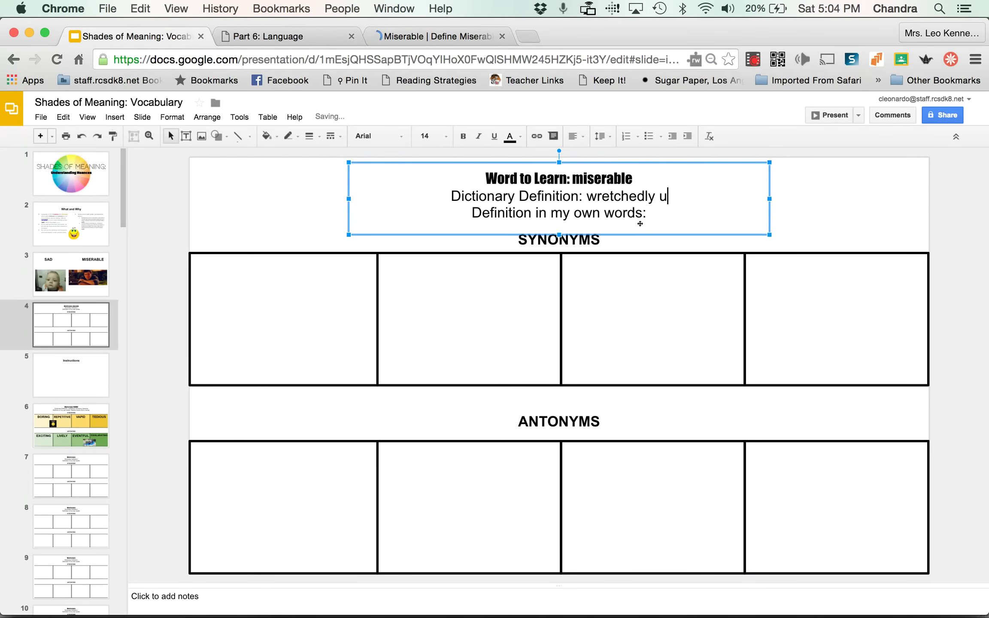
{"action": "type", "text": "nhappy"}
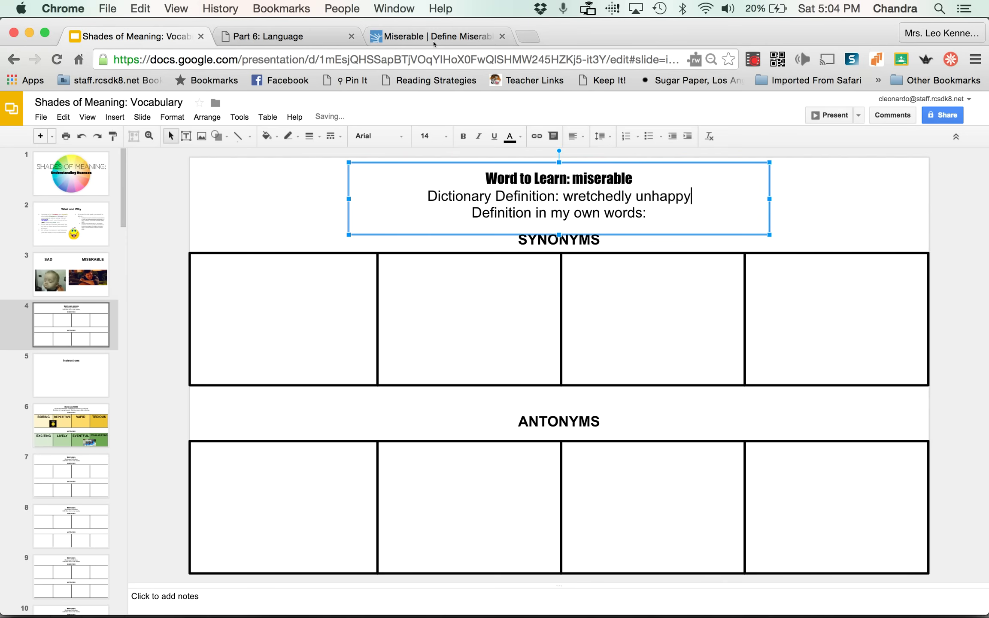
{"action": "left_click", "coordinate": [434, 37]}
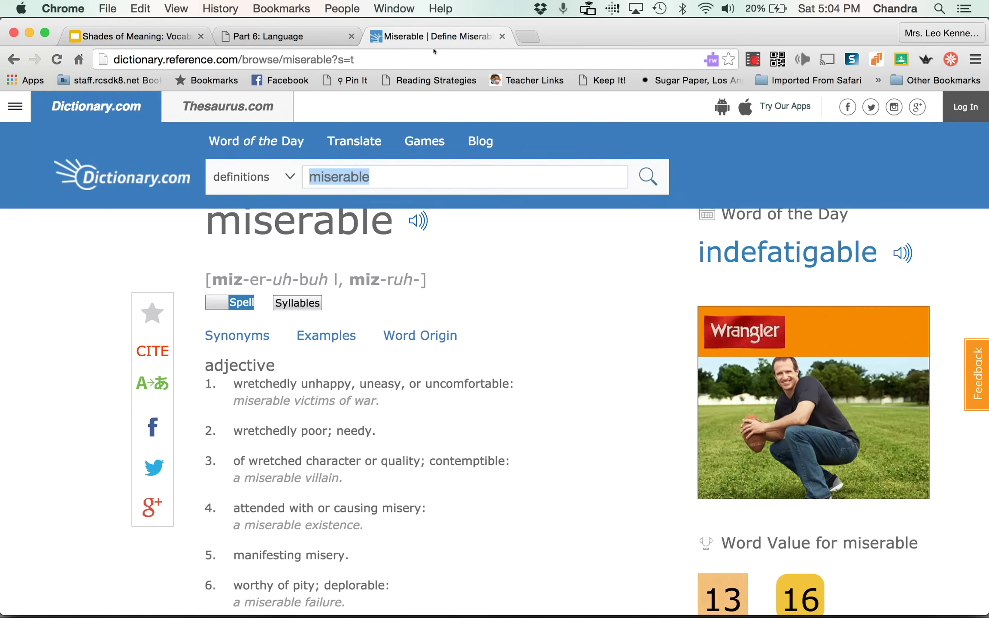
{"action": "left_click", "coordinate": [174, 38]}
{"action": "type", "text": ",unea"}
{"action": "key", "text": "BackSpace"}
{"action": "key", "text": "BackSpace"}
{"action": "key", "text": "BackSpace"}
{"action": "key", "text": "BackSpace"}
{"action": "key", "text": "BackSpace"}
{"action": "type", "text": ", uneasy,"}
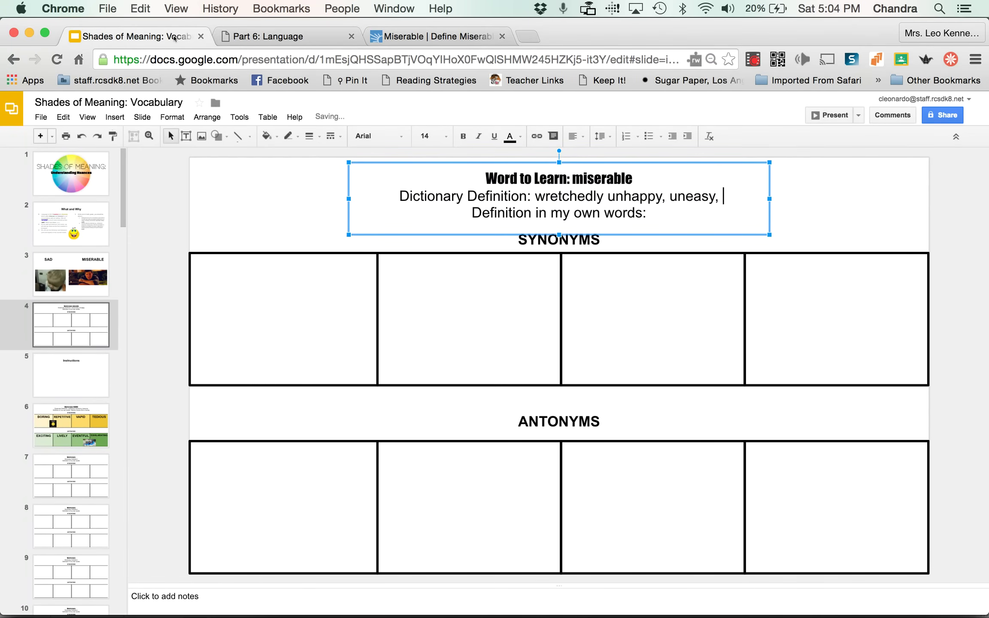
{"action": "key", "text": "BackSpace"}
{"action": "key", "text": "BackSpace"}
{"action": "type", "text": "or uncomfo"}
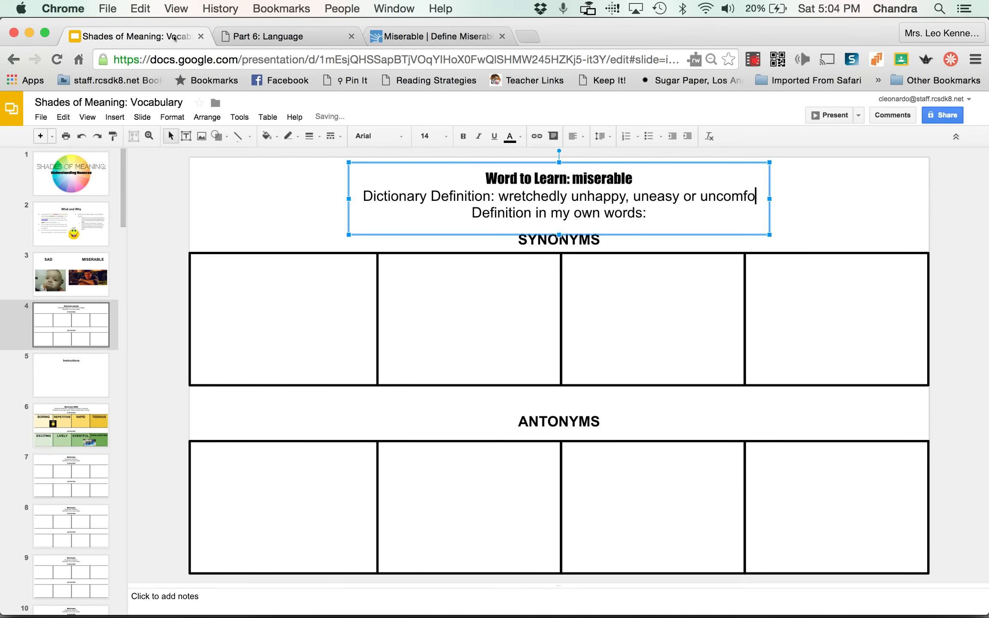
{"action": "type", "text": "rtable"}
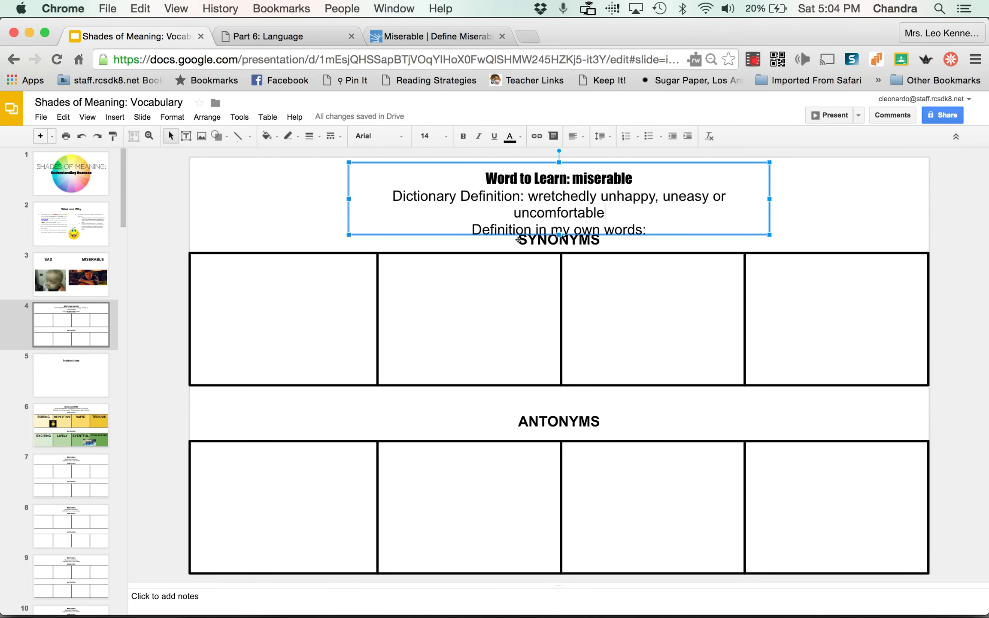
{"action": "left_click_drag", "start_coordinate": [768, 200], "coordinate": [794, 197]}
Step: Type 'In my own words miserable means very unhappy.' after 'Definition in my own words:'
{"action": "left_click", "coordinate": [665, 214]}
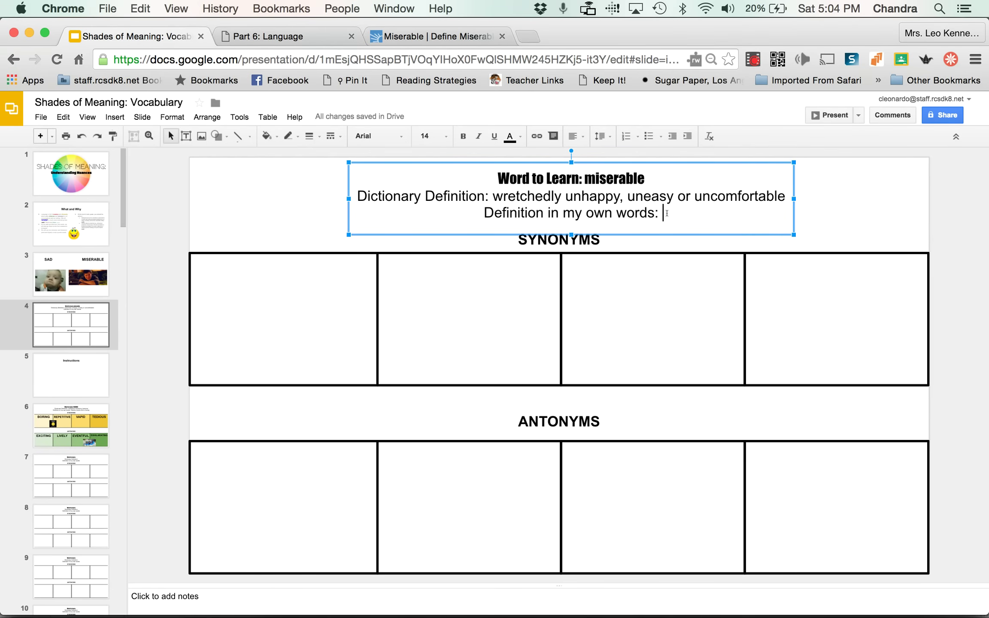
{"action": "type", "text": "In my own "}
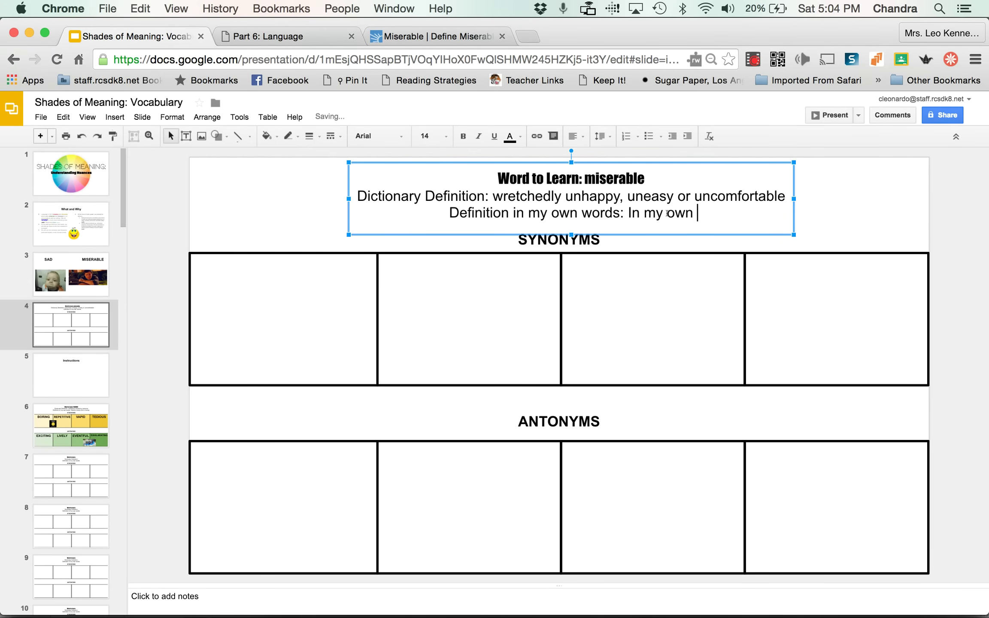
{"action": "type", "text": "words miserable "}
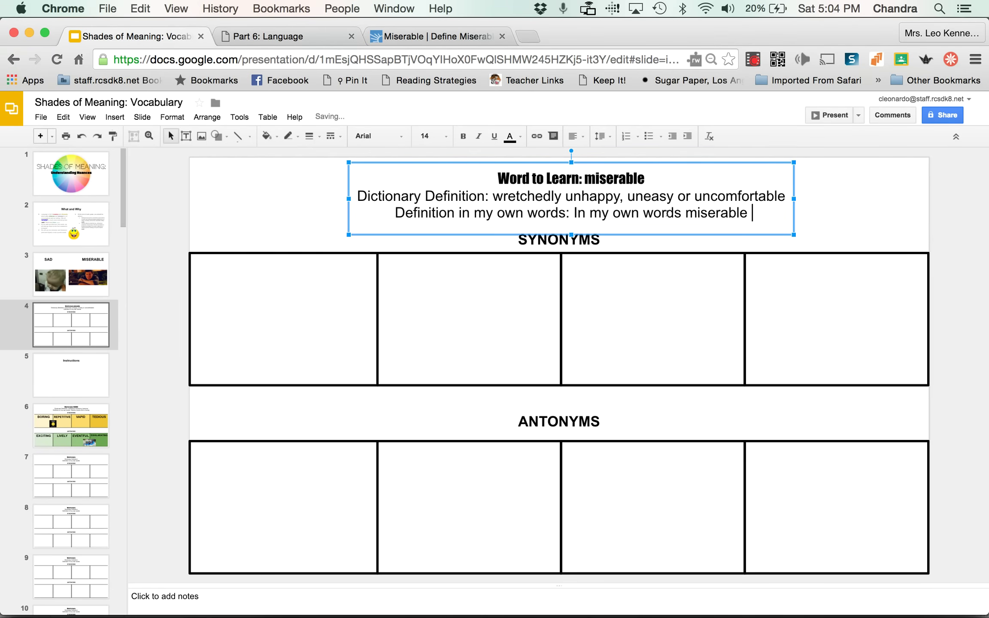
{"action": "type", "text": "means"}
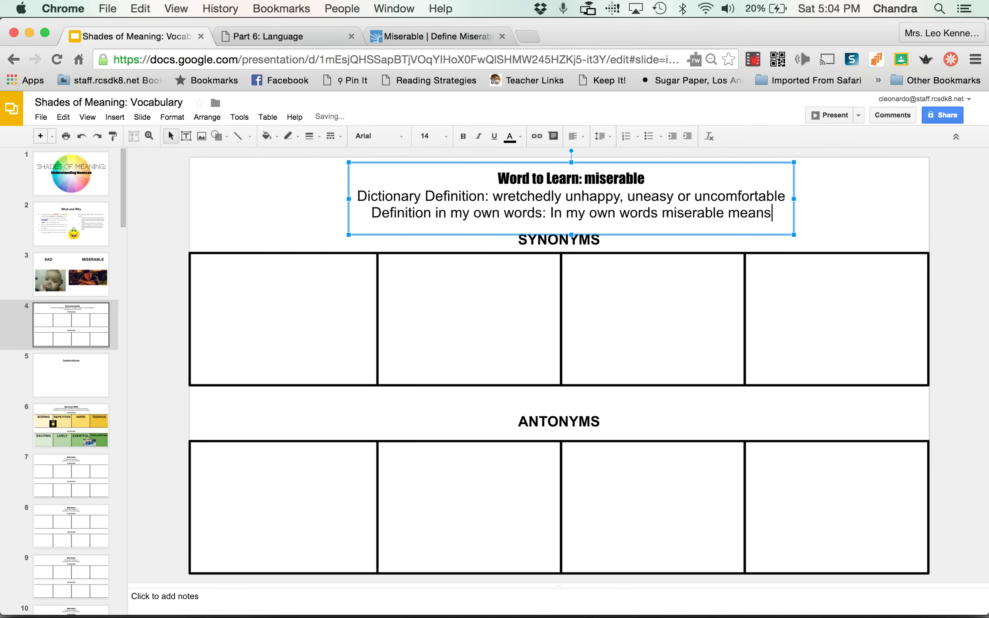
{"action": "type", "text": " very"}
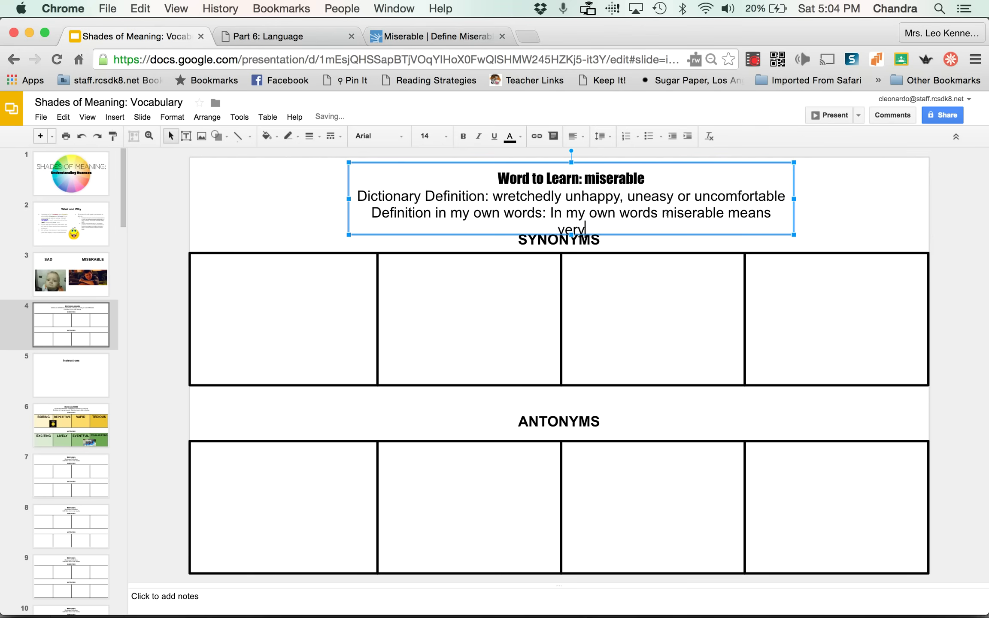
{"action": "type", "text": " unhapy"}
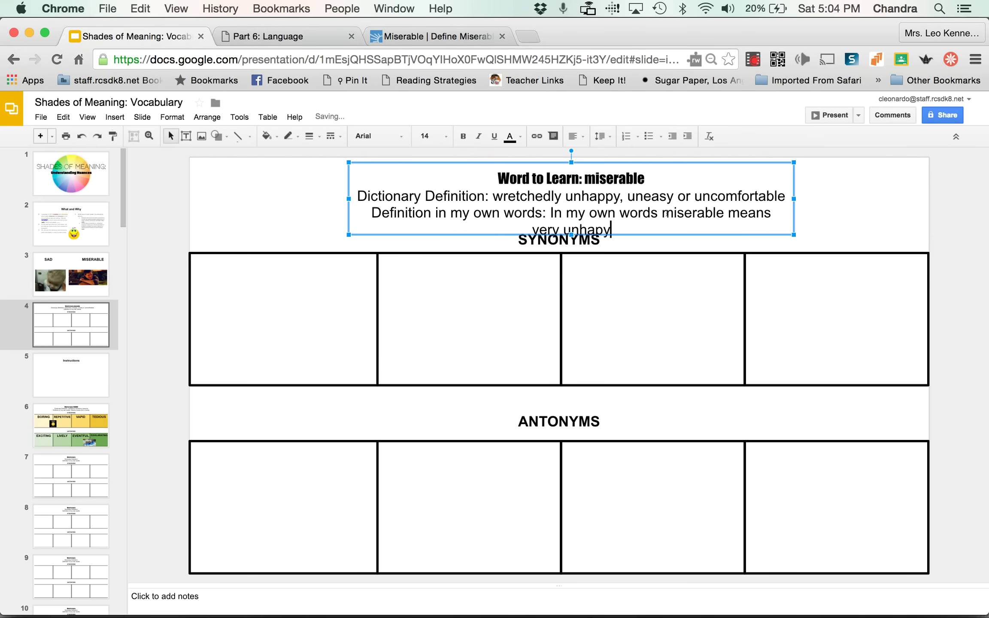
{"action": "key", "text": "BackSpace"}
{"action": "type", "text": "py."}
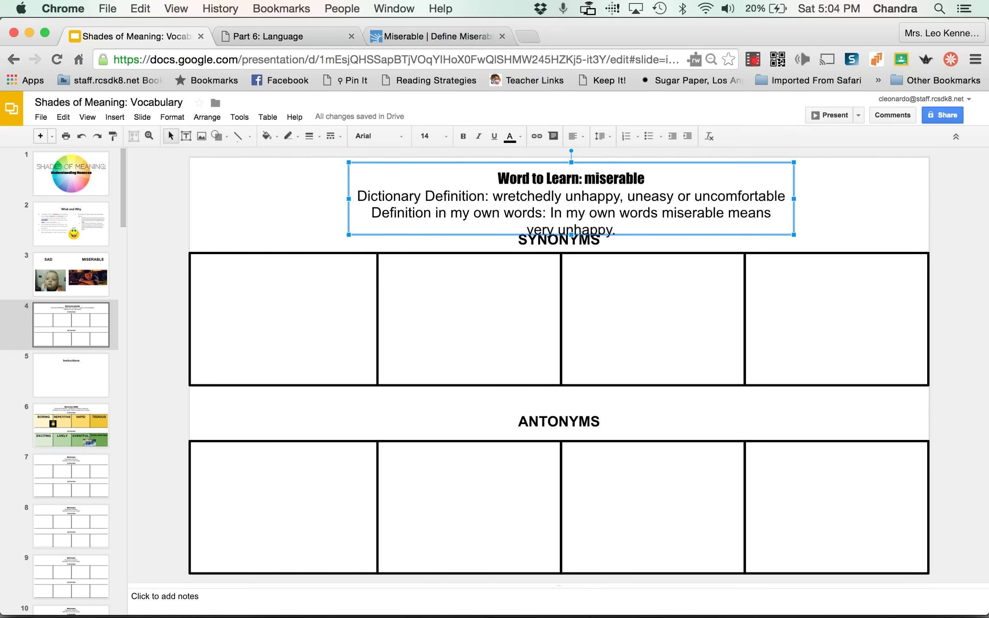
Step: Stretch the definition text box wider on both sides so each line fits
{"action": "left_click", "coordinate": [582, 254]}
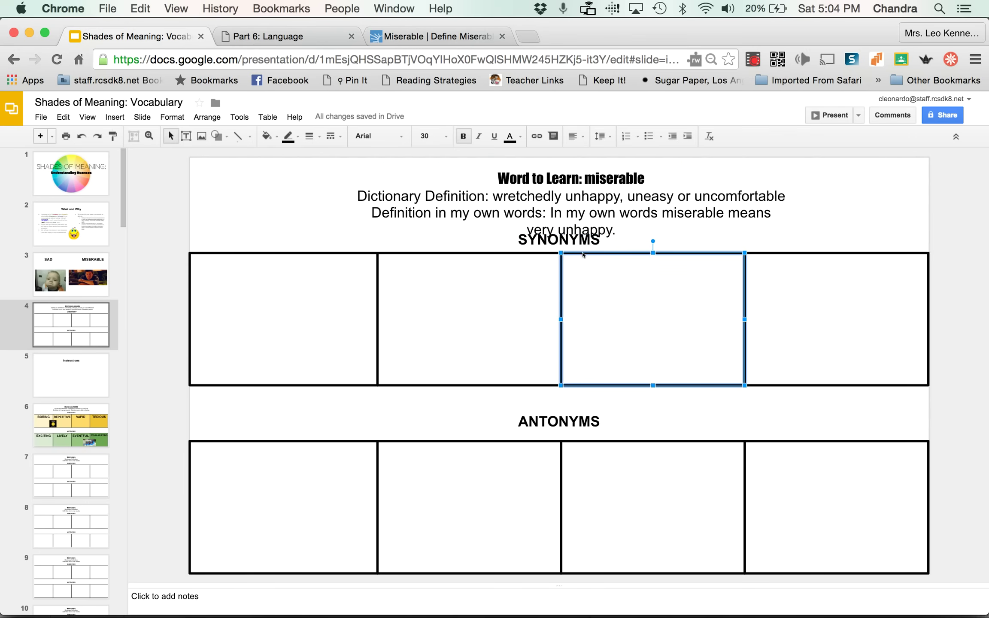
{"action": "left_click", "coordinate": [599, 209]}
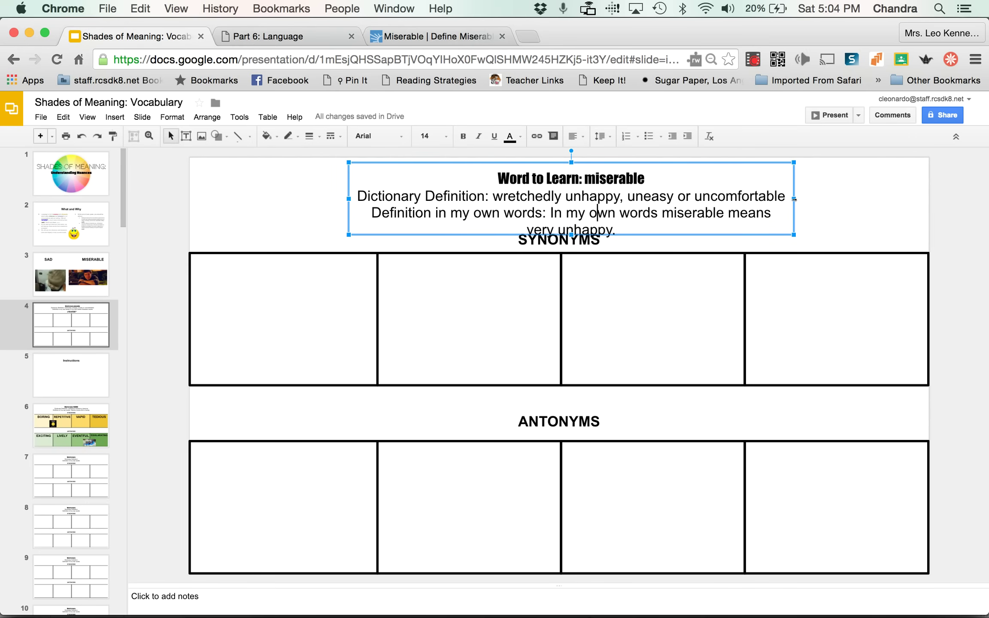
{"action": "left_click_drag", "start_coordinate": [794, 198], "coordinate": [832, 193]}
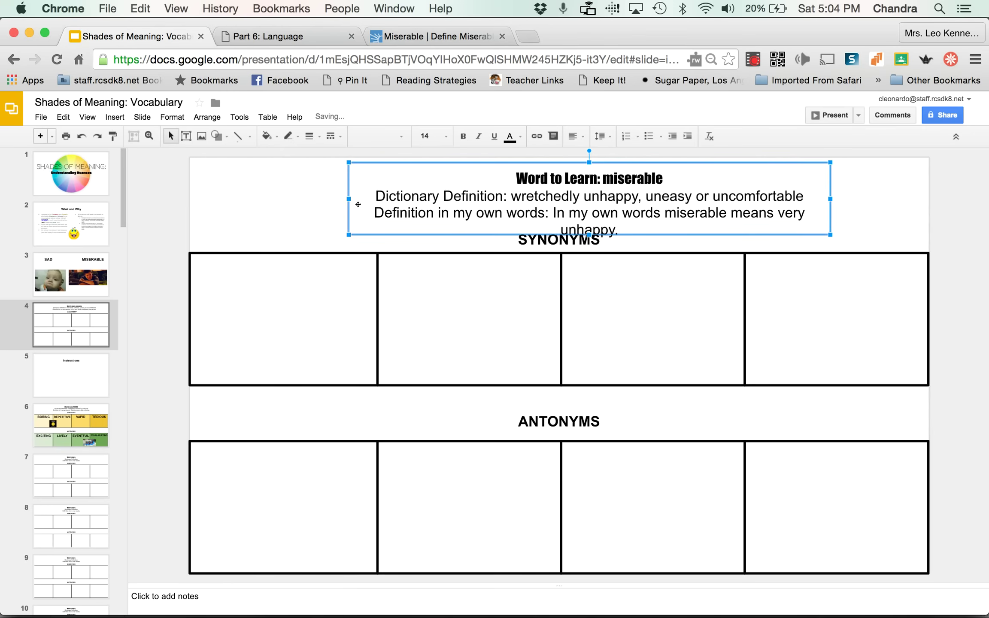
{"action": "left_click_drag", "start_coordinate": [349, 199], "coordinate": [306, 200]}
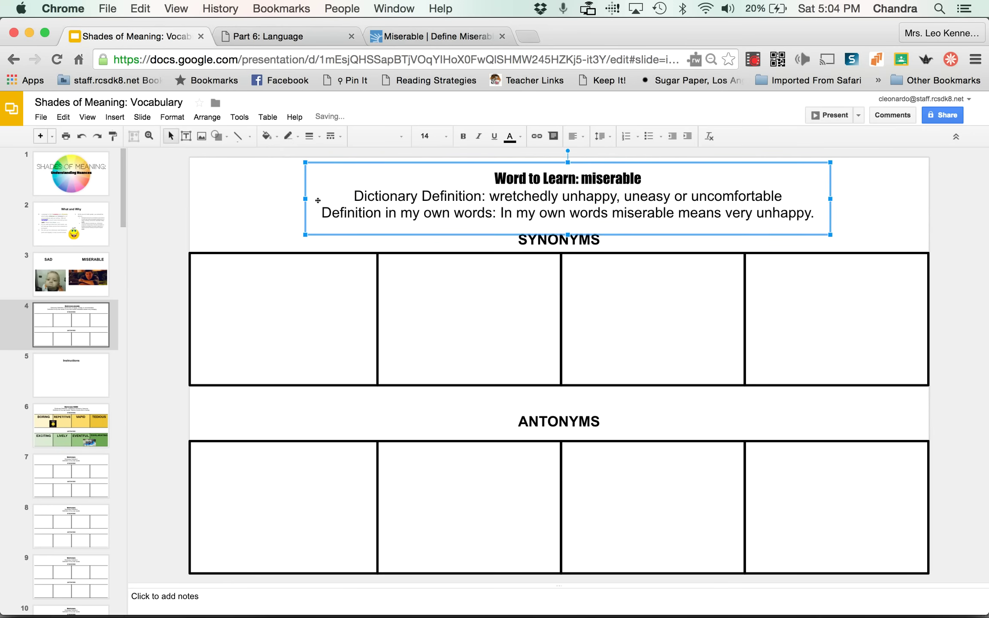
{"action": "left_click", "coordinate": [339, 291]}
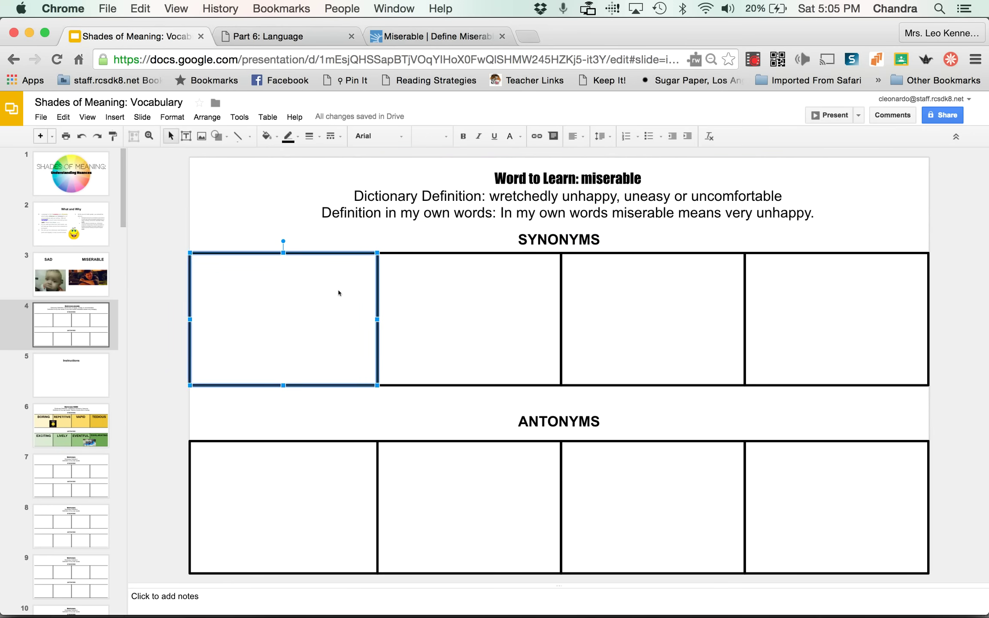
Step: Fill the first two synonym cells with light orange and a slightly darker orange
{"action": "left_click", "coordinate": [264, 140]}
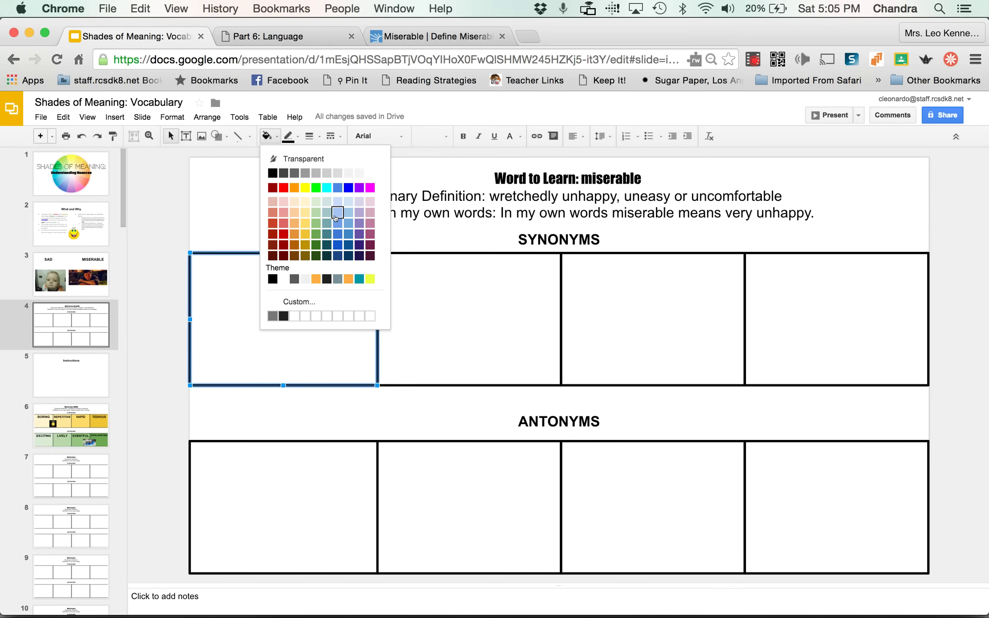
{"action": "left_click", "coordinate": [294, 201]}
{"action": "left_click", "coordinate": [407, 294]}
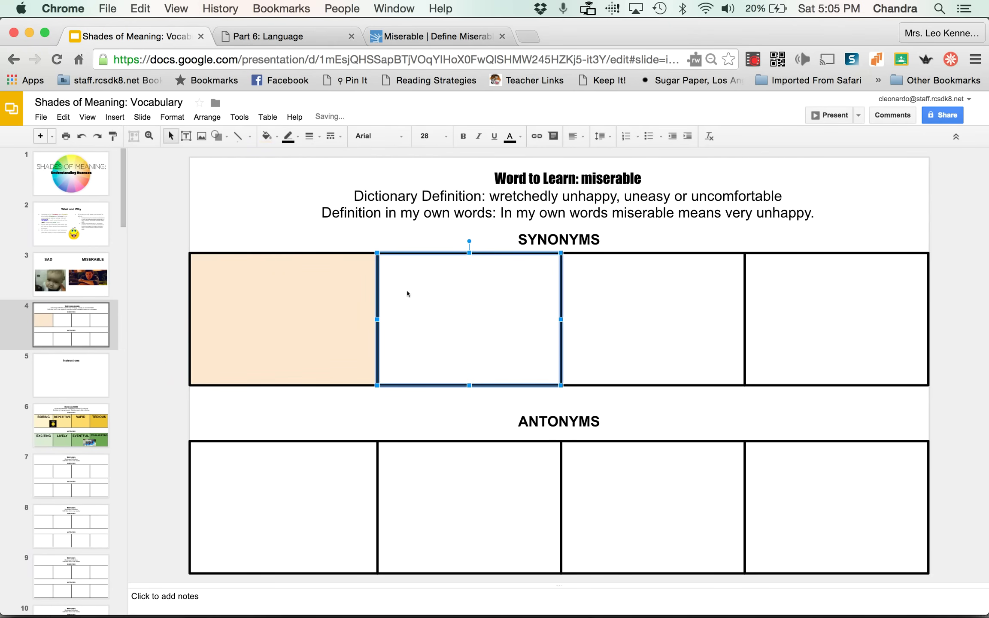
{"action": "left_click", "coordinate": [267, 136]}
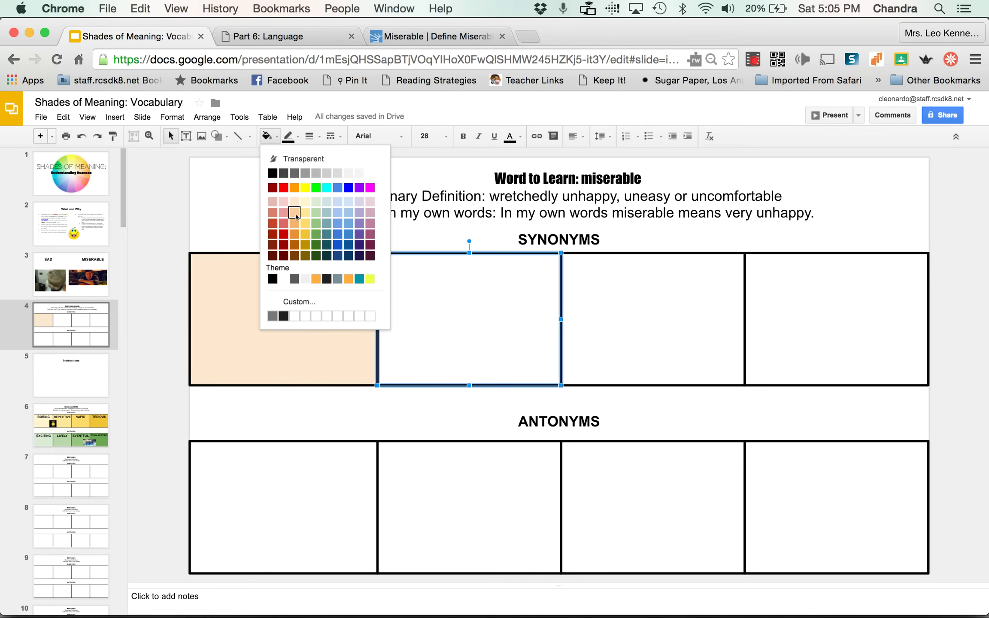
{"action": "left_click", "coordinate": [295, 215]}
Step: Fill the third and fourth synonym cells with medium and darkest orange
{"action": "left_click", "coordinate": [614, 290]}
{"action": "left_click", "coordinate": [264, 137]}
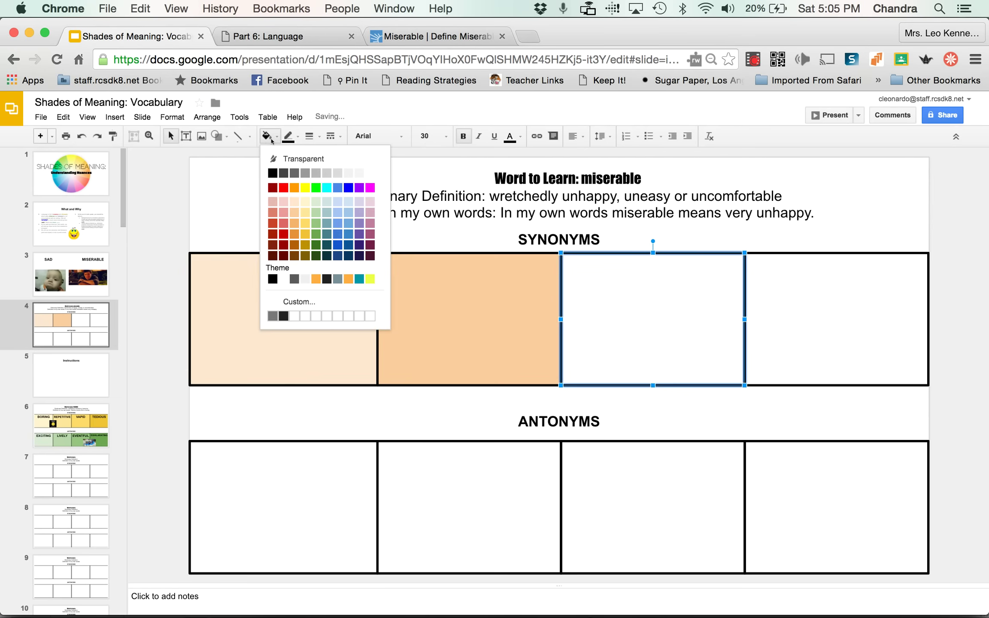
{"action": "left_click", "coordinate": [295, 223]}
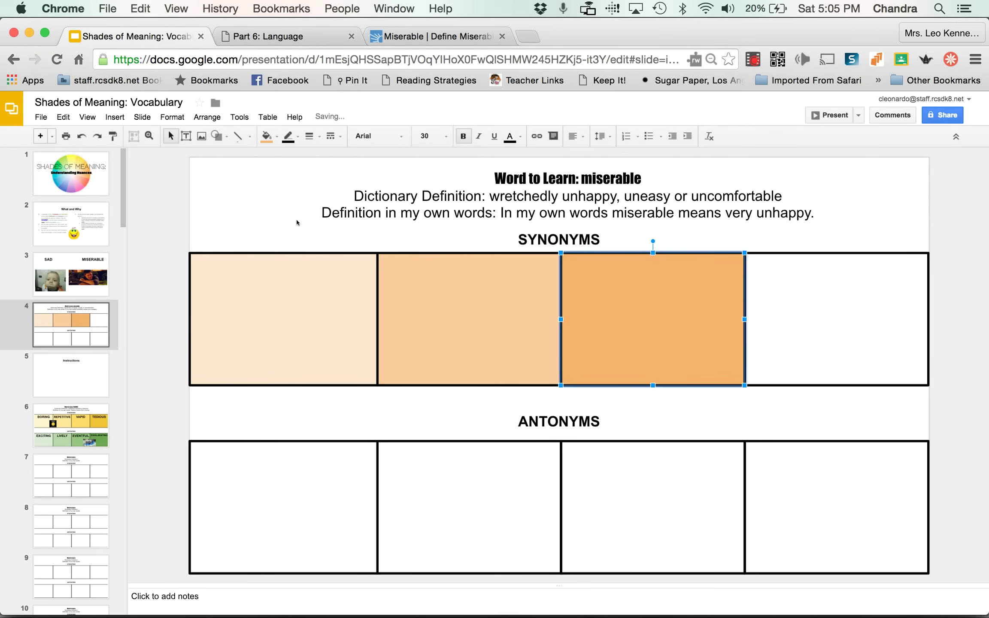
{"action": "left_click", "coordinate": [878, 304]}
{"action": "left_click", "coordinate": [266, 137]}
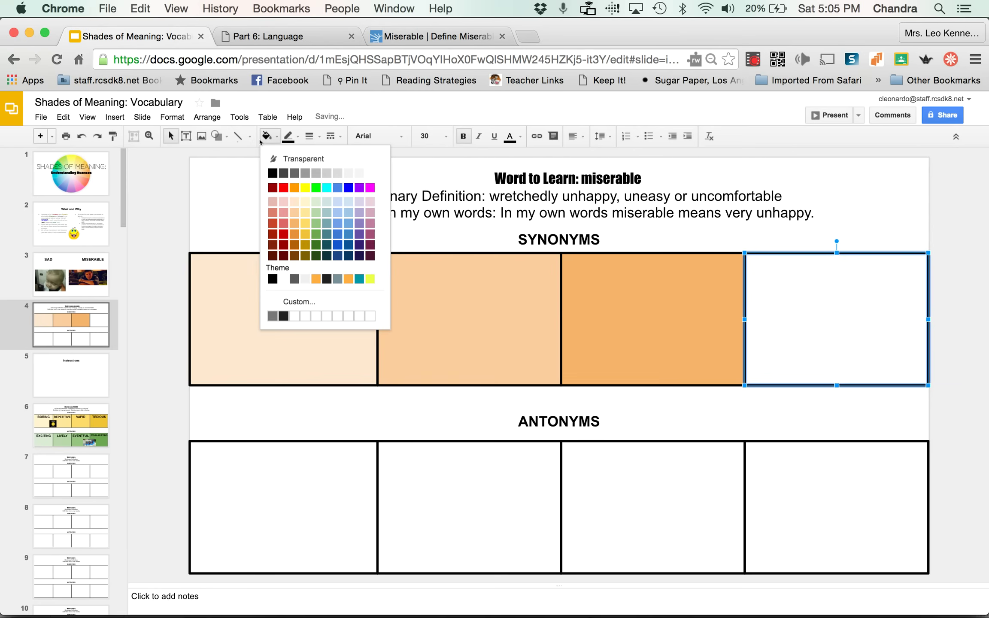
{"action": "left_click", "coordinate": [294, 235]}
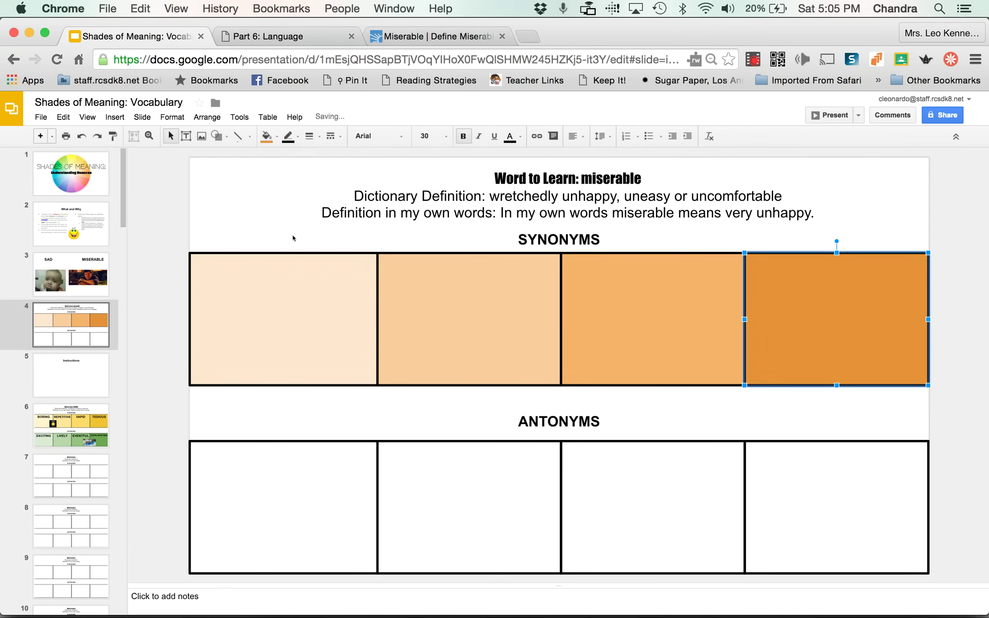
{"action": "left_click", "coordinate": [288, 422]}
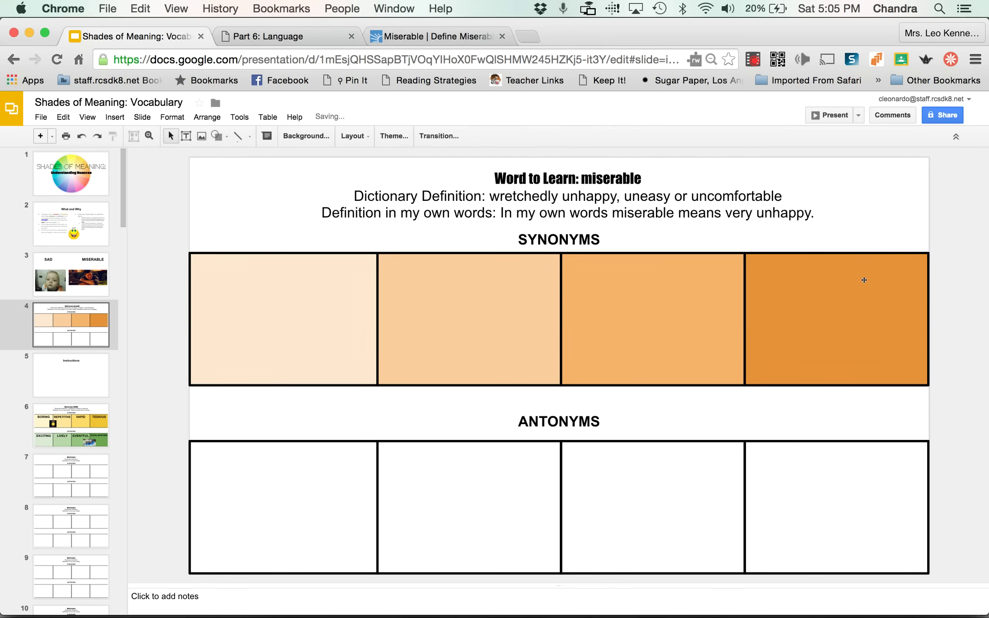
{"action": "left_click", "coordinate": [314, 313]}
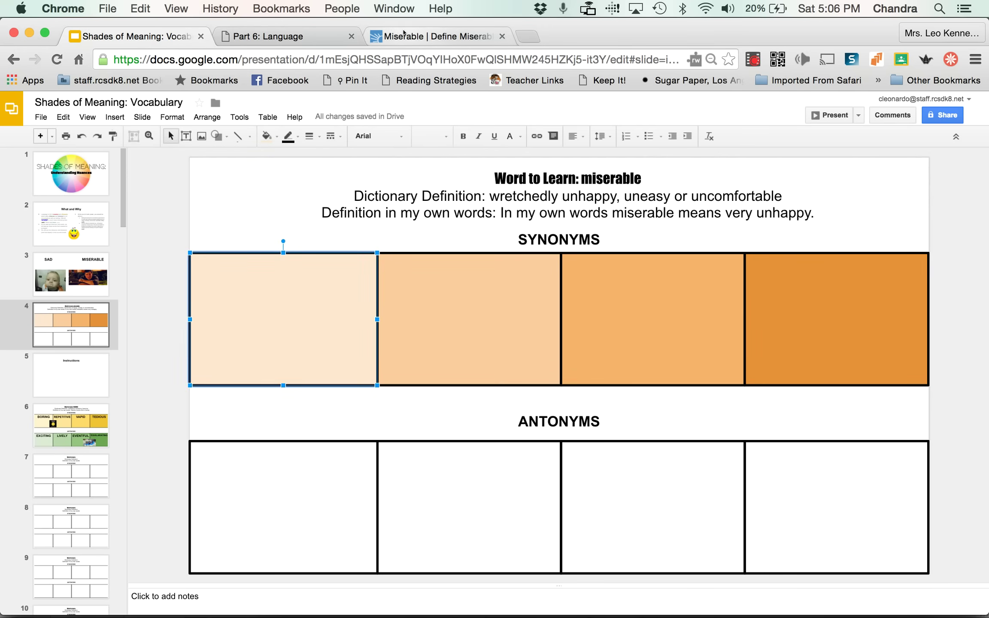
Step: Look up 'miserable' on Thesaurus.com, review its synonyms, then return to the slide
{"action": "left_click", "coordinate": [403, 32]}
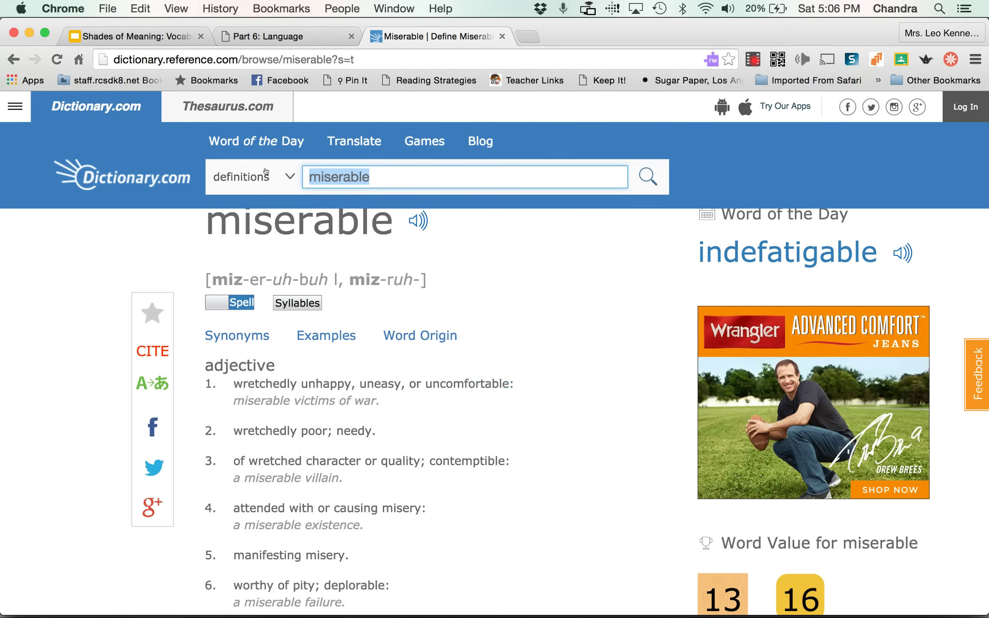
{"action": "left_click", "coordinate": [233, 117]}
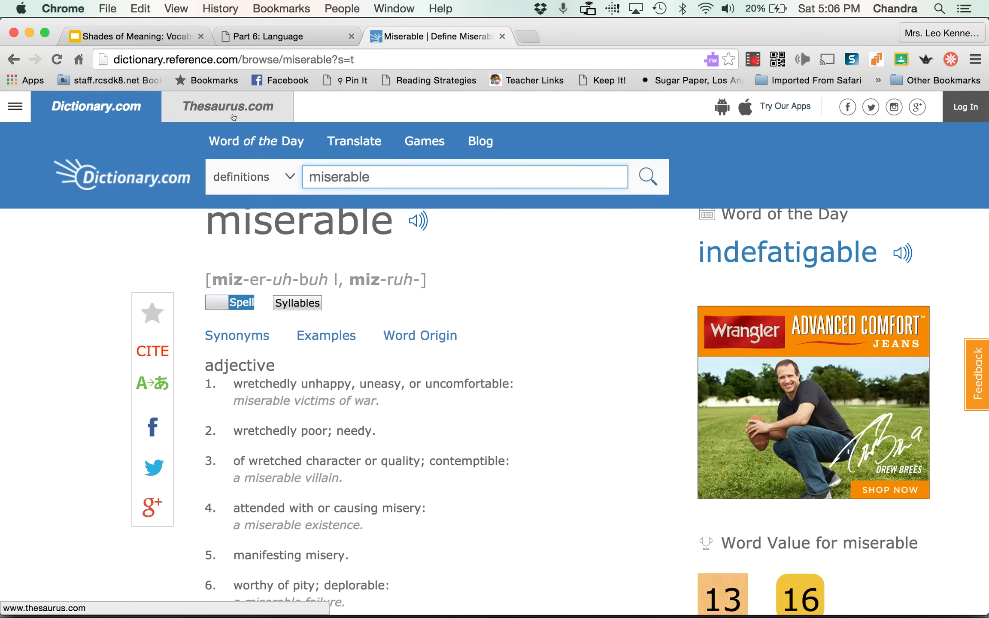
{"action": "type", "text": "m"}
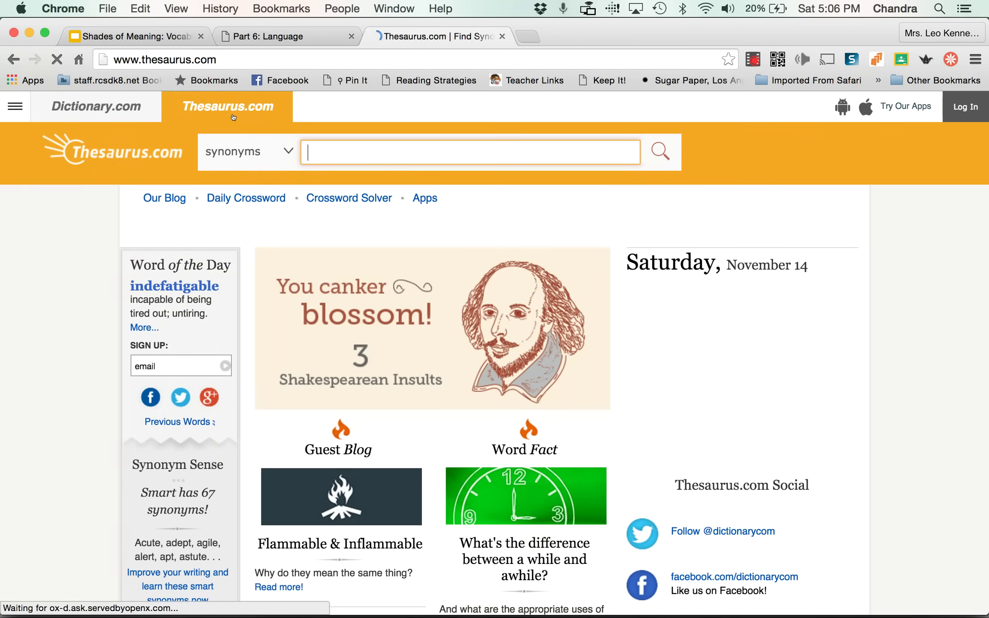
{"action": "type", "text": "iserable"}
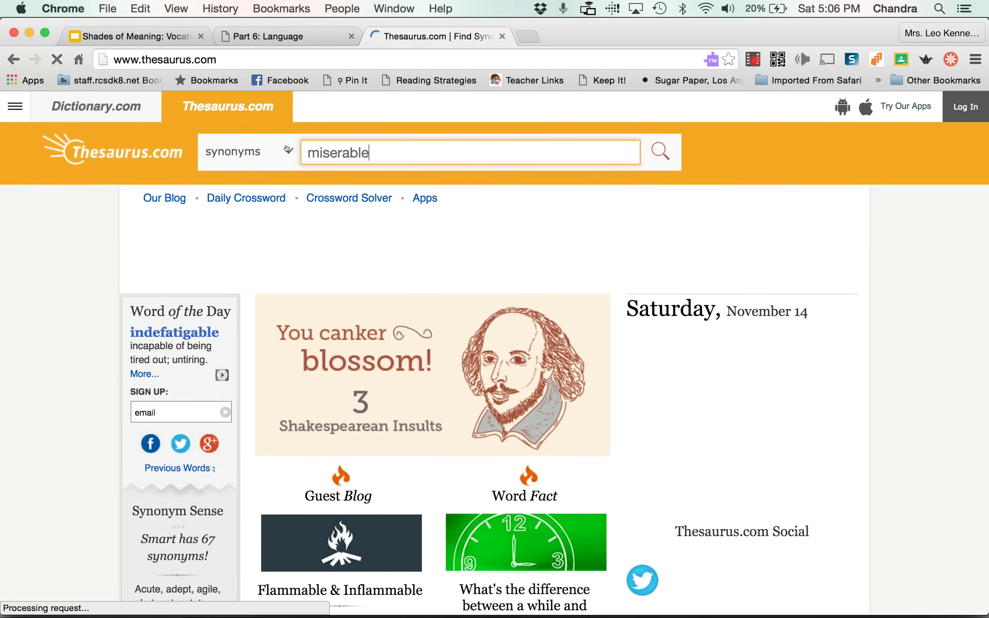
{"action": "key", "text": "Return"}
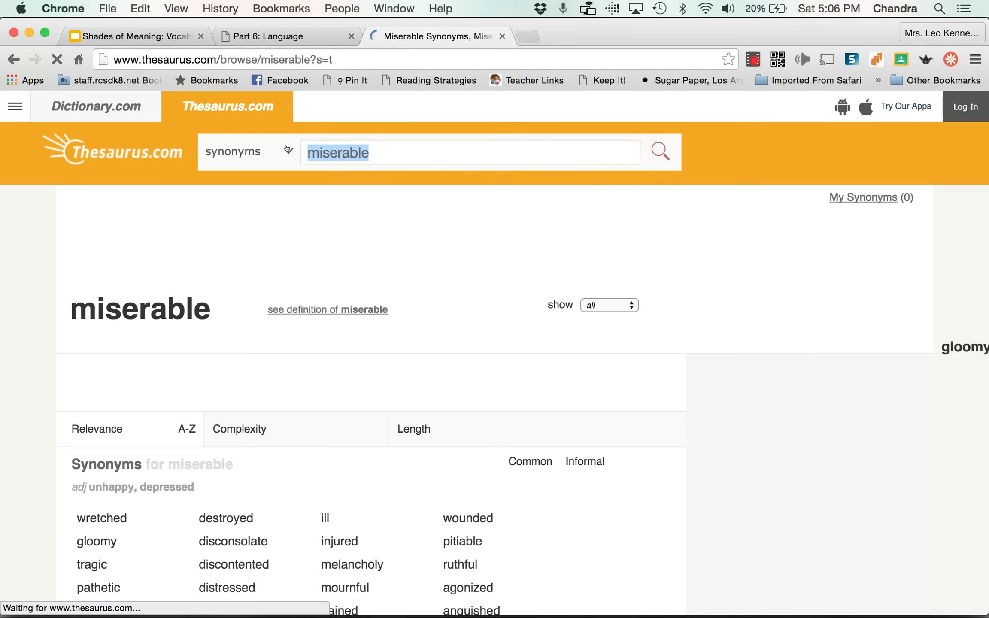
{"action": "scroll", "coordinate": [211, 520], "scroll_direction": "down", "scroll_amount": 3}
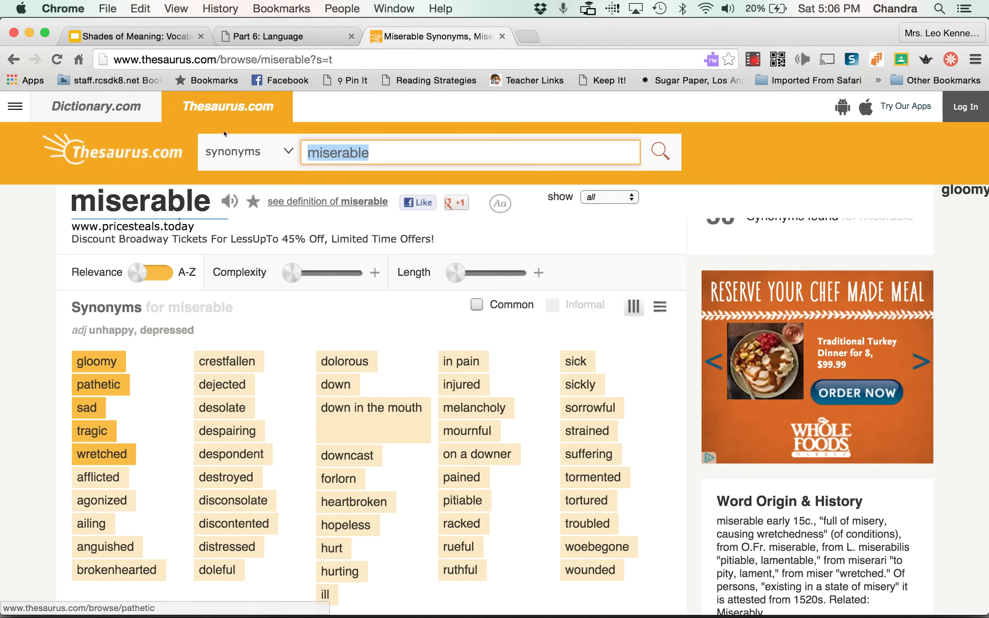
{"action": "left_click", "coordinate": [129, 36]}
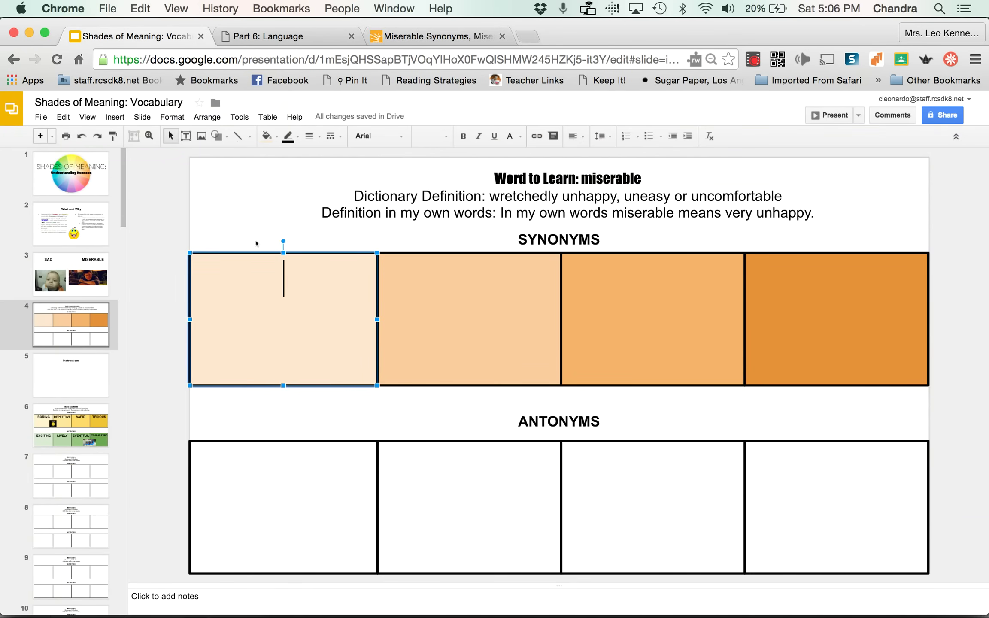
Step: Enter 'sad' in the first synonym cell, checking the thesaurus list
{"action": "type", "text": "sad"}
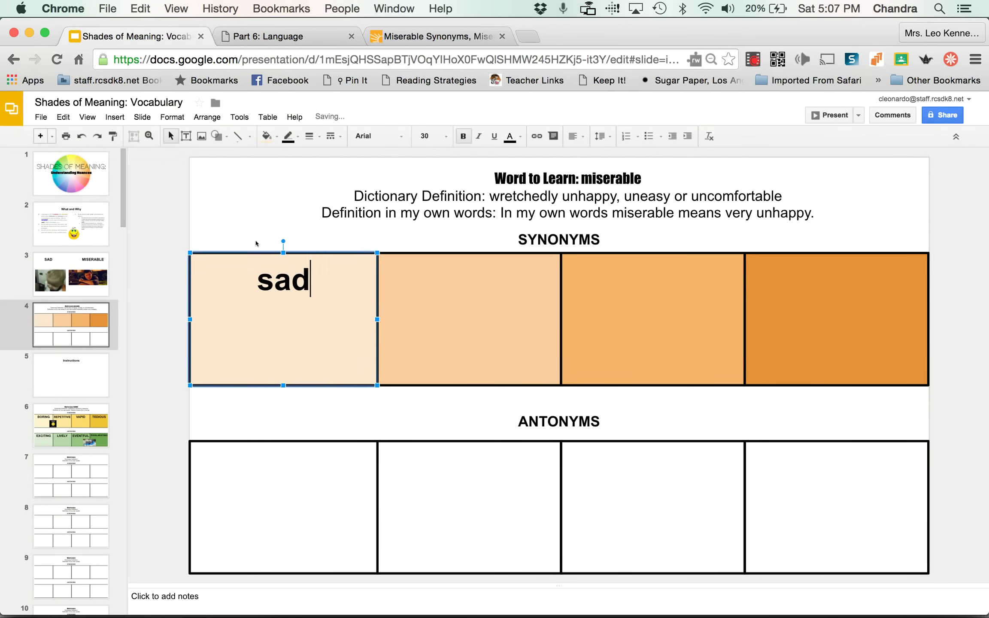
{"action": "left_click", "coordinate": [434, 36]}
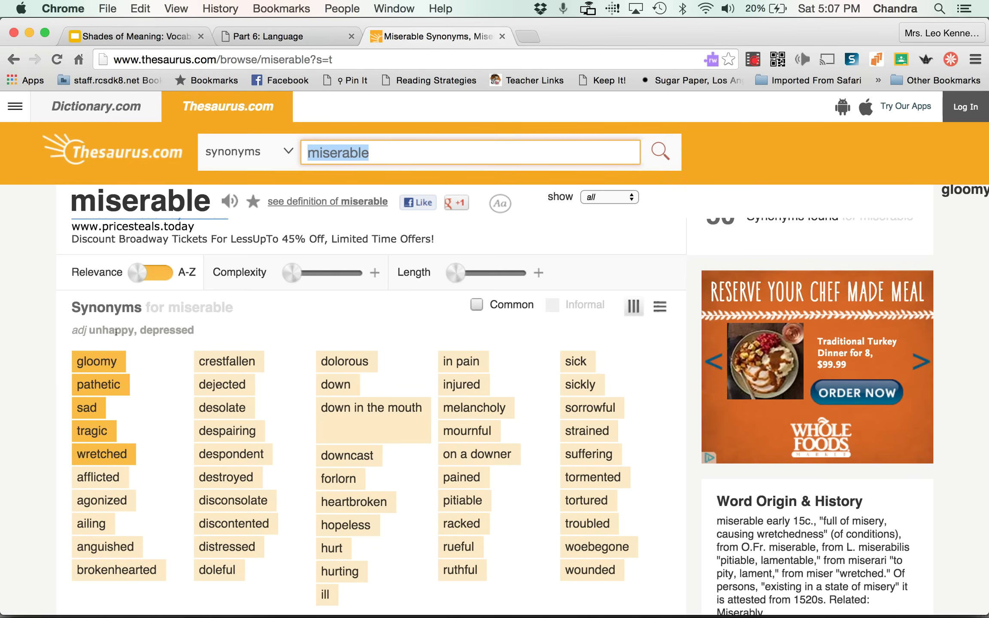
{"action": "left_click", "coordinate": [129, 36]}
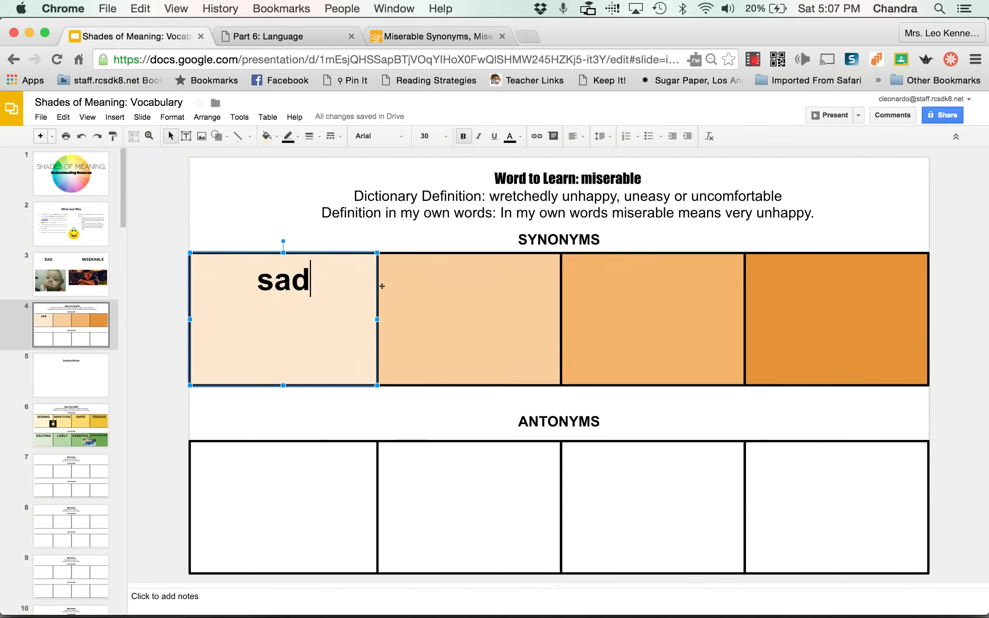
Step: Type 'unhappy' in bold in the second synonym cell and adjust its alignment
{"action": "left_click", "coordinate": [397, 295]}
{"action": "type", "text": "un"}
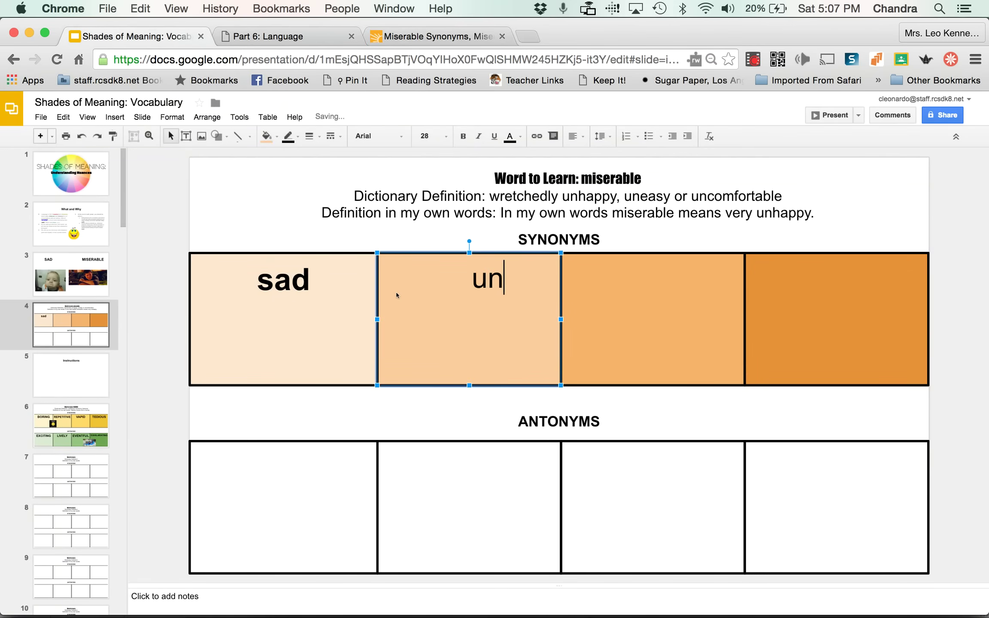
{"action": "key", "text": "BackSpace"}
{"action": "key", "text": "BackSpace"}
{"action": "key", "text": "super+b"}
{"action": "type", "text": "unhappy"}
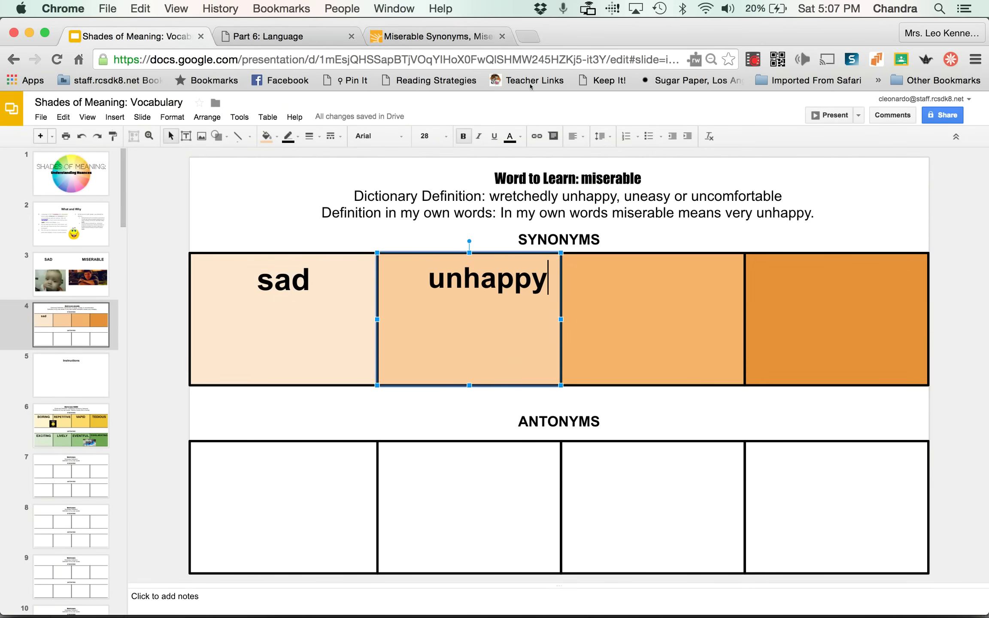
{"action": "left_click", "coordinate": [580, 139]}
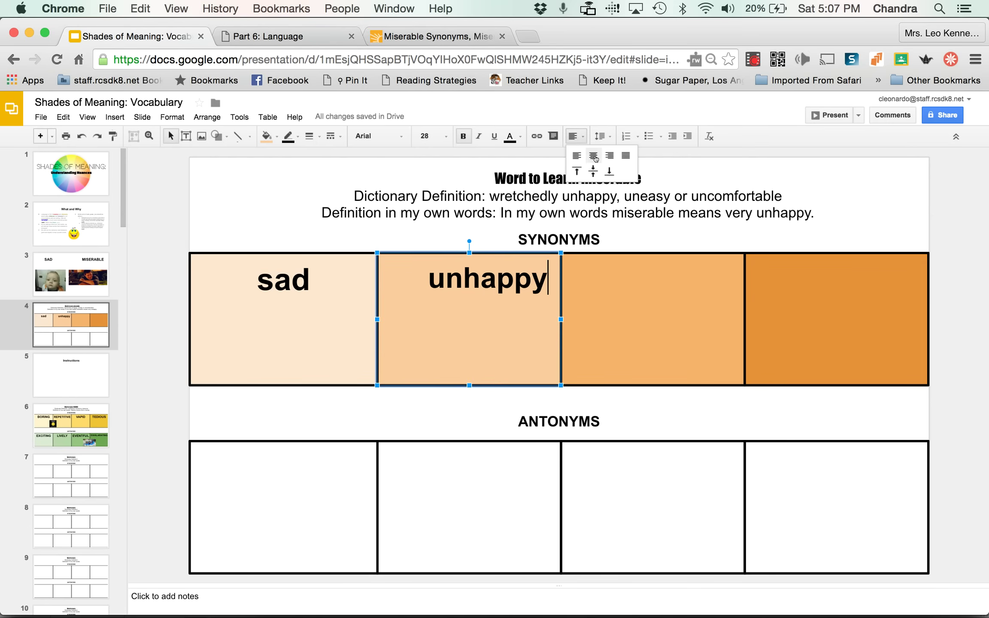
{"action": "left_click", "coordinate": [593, 156]}
{"action": "key", "text": "Left"}
{"action": "key", "text": "Left"}
{"action": "key", "text": "Left"}
{"action": "key", "text": "Left"}
{"action": "key", "text": "Left"}
{"action": "key", "text": "Left"}
{"action": "key", "text": "Left"}
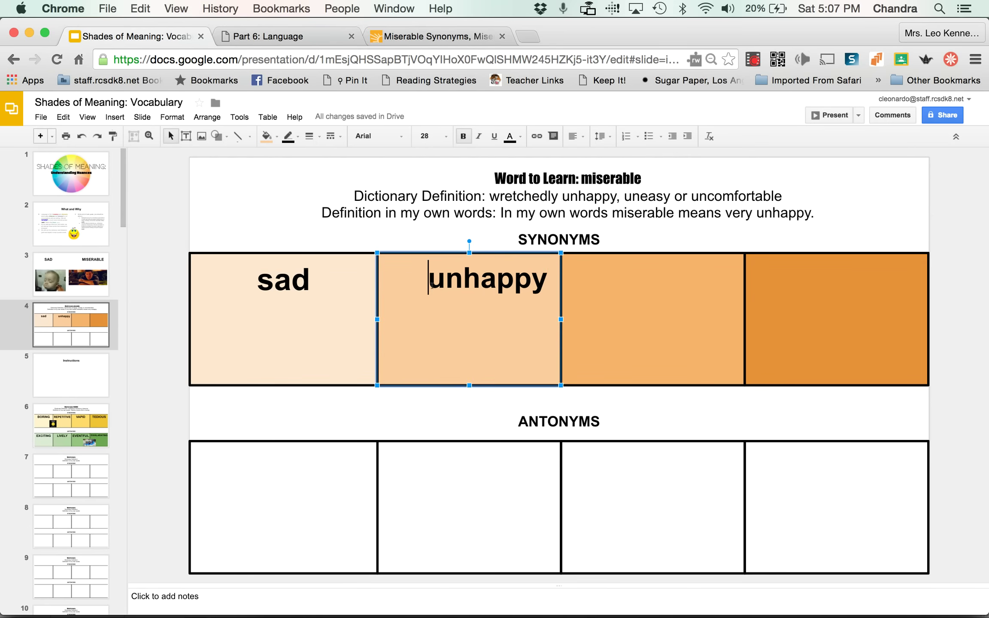
{"action": "left_click", "coordinate": [572, 137]}
{"action": "left_click", "coordinate": [578, 169]}
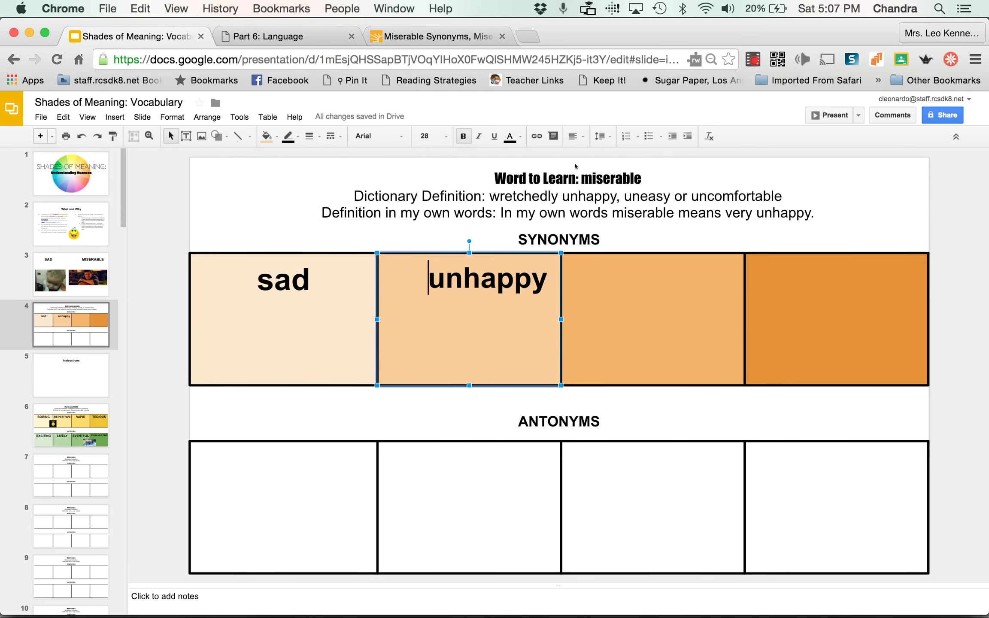
{"action": "left_click", "coordinate": [578, 169]}
Step: Add 'gloomy' and 'miserable' to the third and fourth synonym cells
{"action": "left_click", "coordinate": [642, 294]}
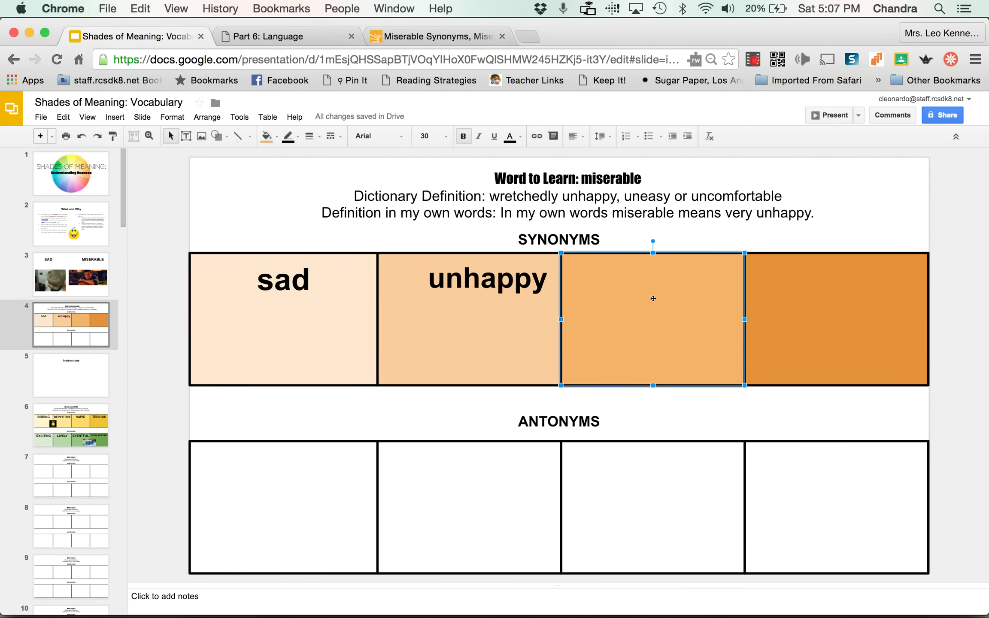
{"action": "type", "text": "gloomy"}
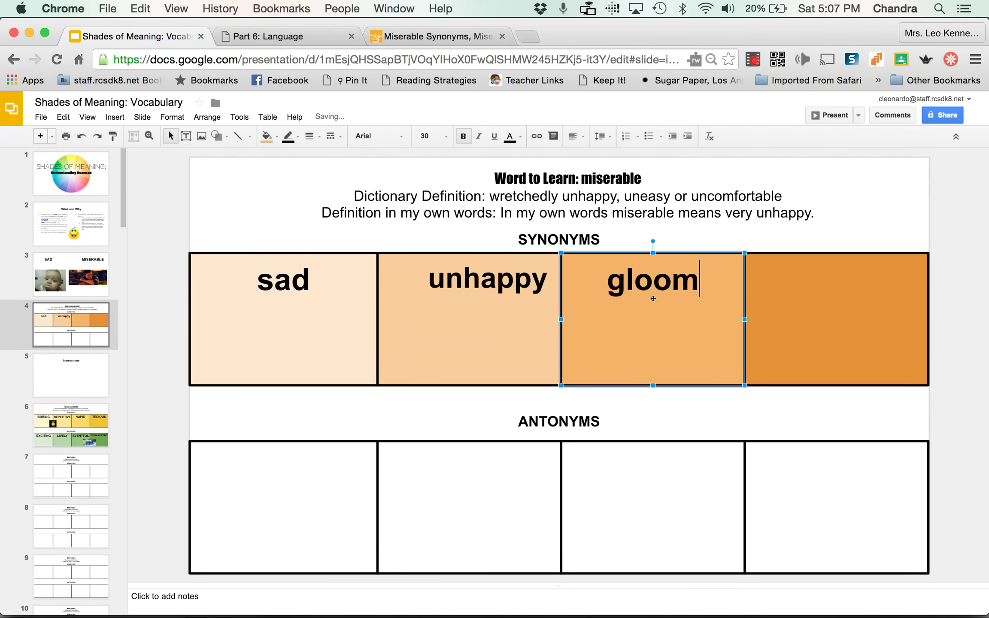
{"action": "left_click", "coordinate": [841, 317]}
{"action": "type", "text": "miserable"}
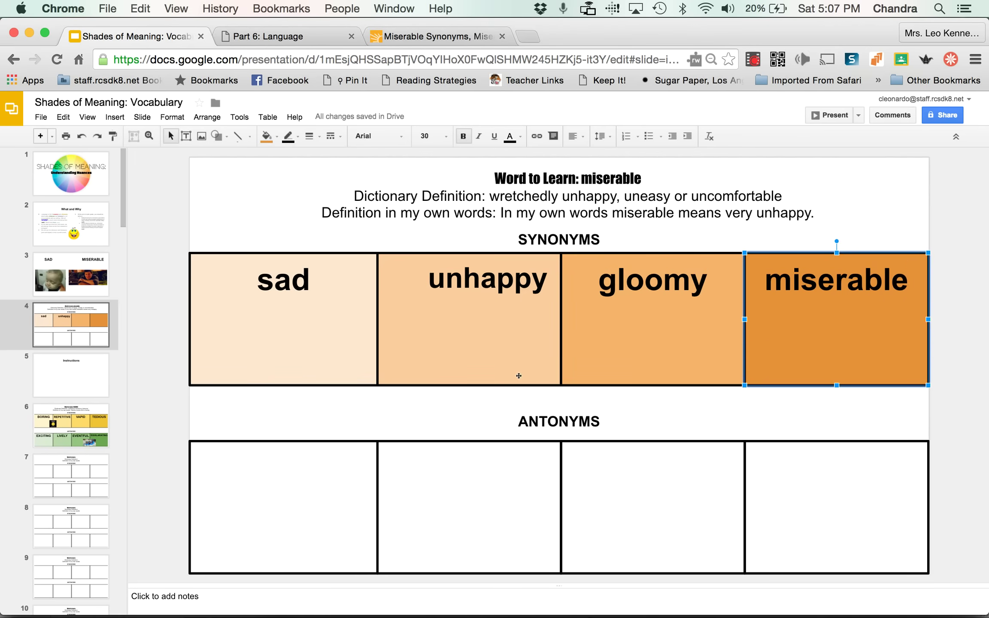
{"action": "left_click", "coordinate": [258, 204]}
{"action": "left_click", "coordinate": [461, 358]}
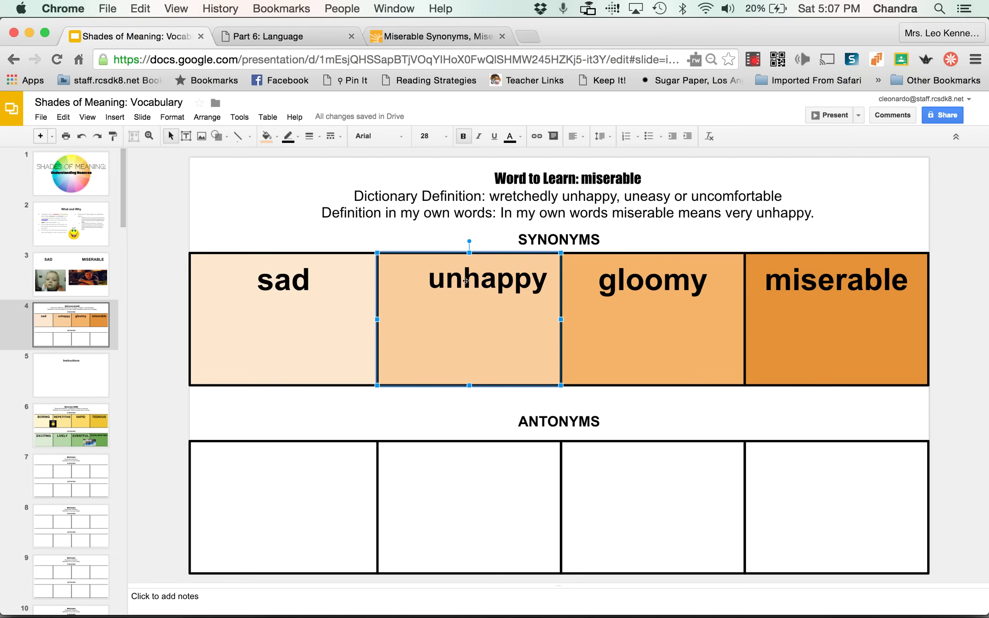
{"action": "scroll", "coordinate": [553, 325], "scroll_direction": "down", "scroll_amount": 2}
Step: Fill the first two antonym cells with light purple and a darker purple
{"action": "scroll", "coordinate": [552, 326], "scroll_direction": "up", "scroll_amount": 2}
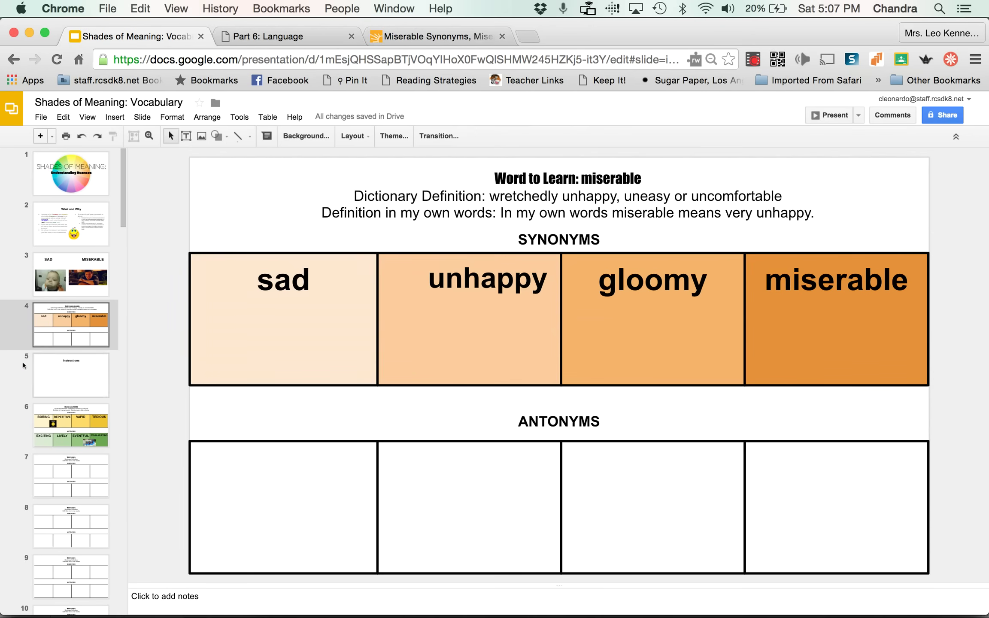
{"action": "left_click", "coordinate": [336, 489]}
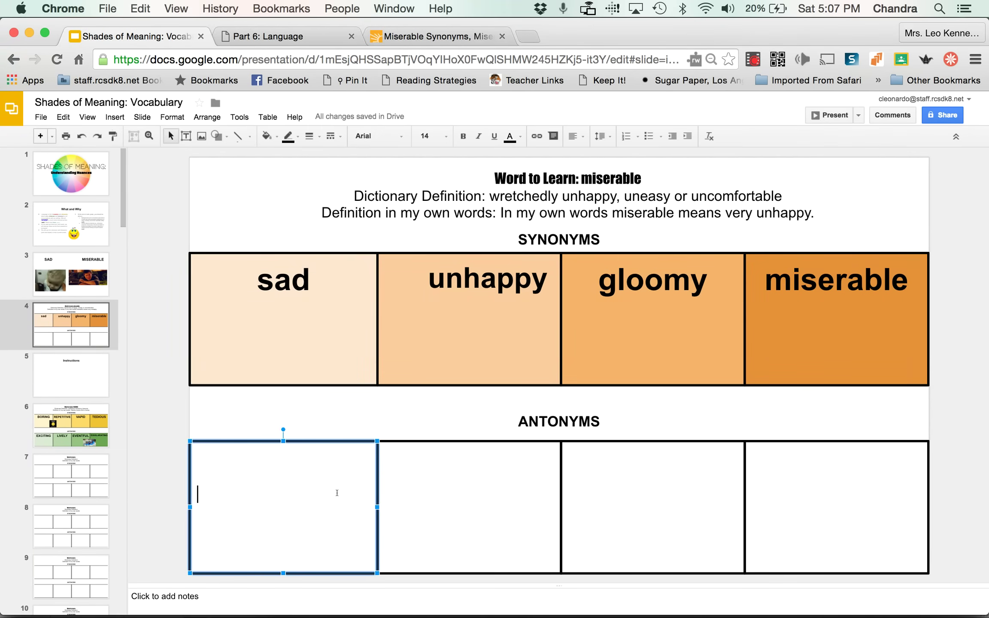
{"action": "left_click", "coordinate": [268, 138]}
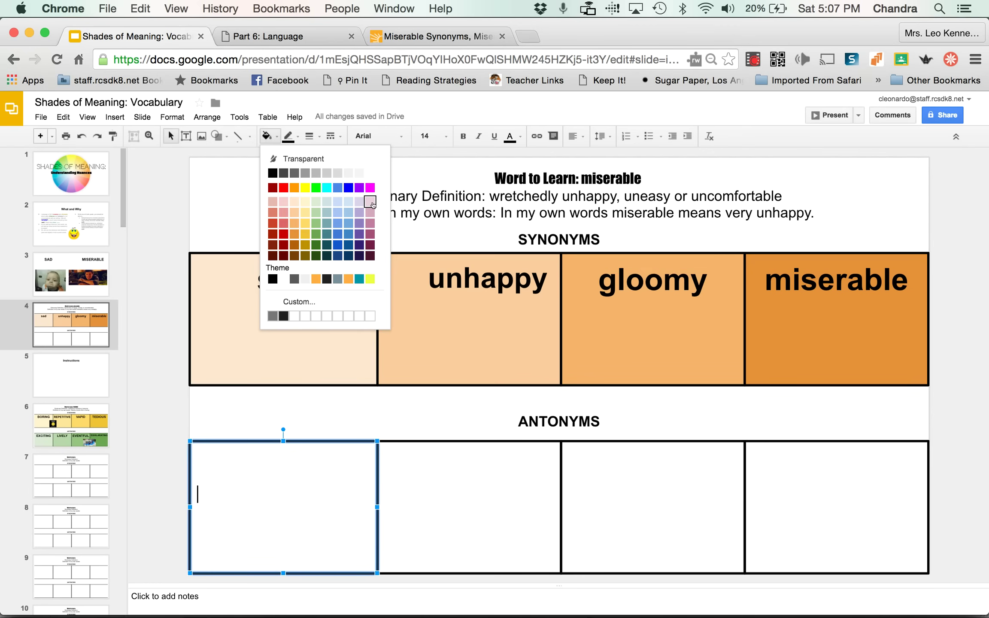
{"action": "left_click", "coordinate": [371, 203]}
{"action": "left_click", "coordinate": [468, 529]}
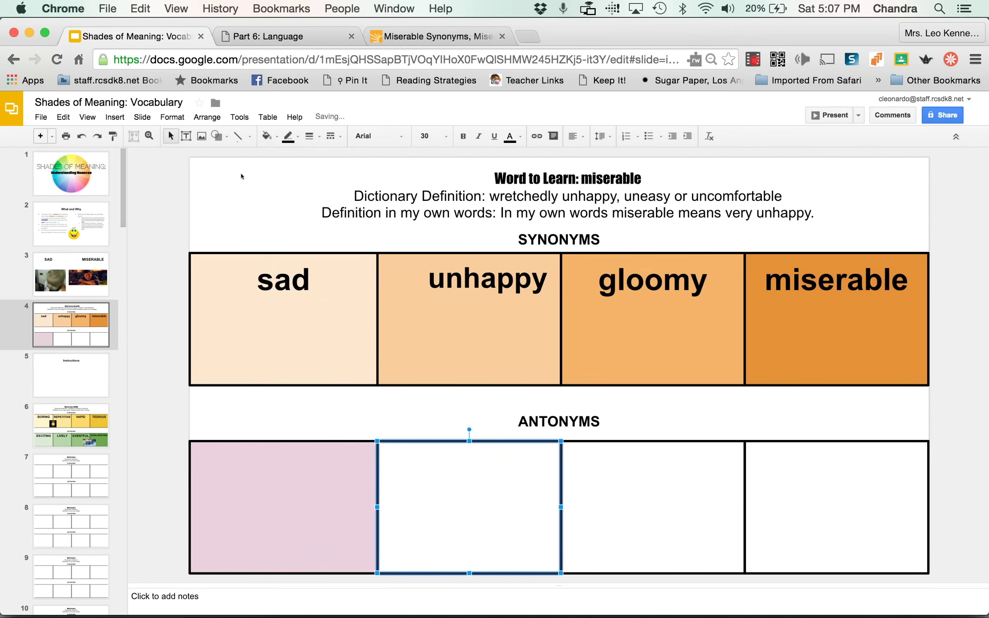
{"action": "left_click", "coordinate": [266, 137]}
{"action": "left_click", "coordinate": [371, 214]}
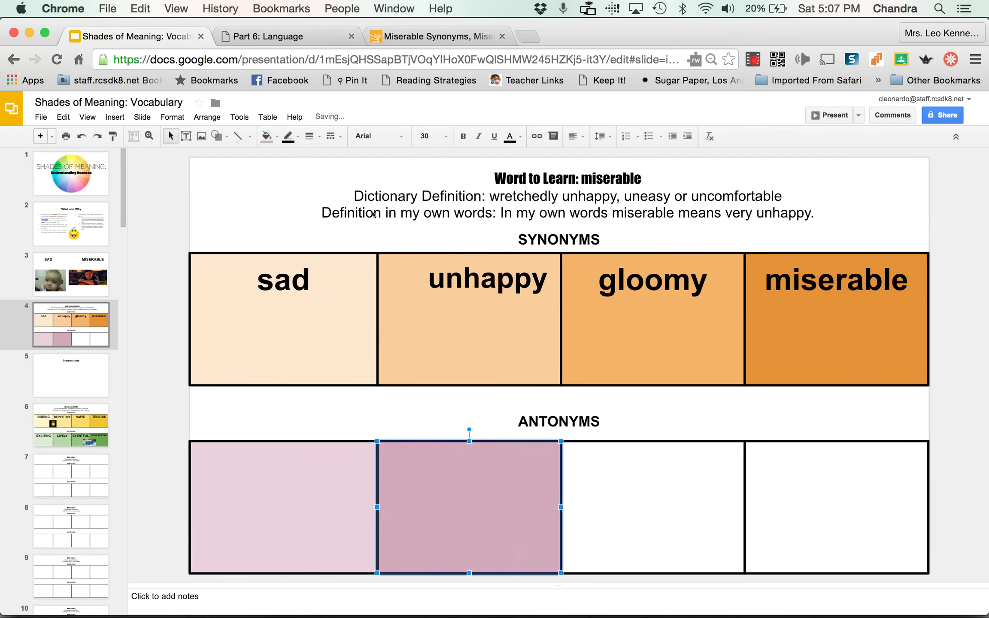
Step: Fill the third and fourth antonym cells with deeper and darkest purple
{"action": "left_click", "coordinate": [682, 525]}
{"action": "left_click", "coordinate": [266, 136]}
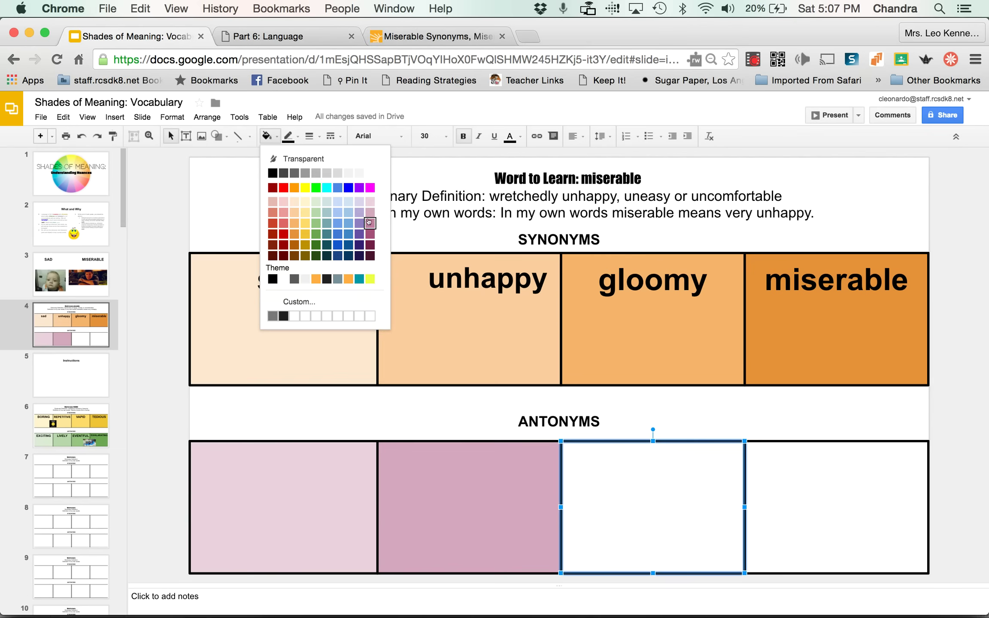
{"action": "left_click", "coordinate": [371, 223]}
{"action": "left_click", "coordinate": [773, 468]}
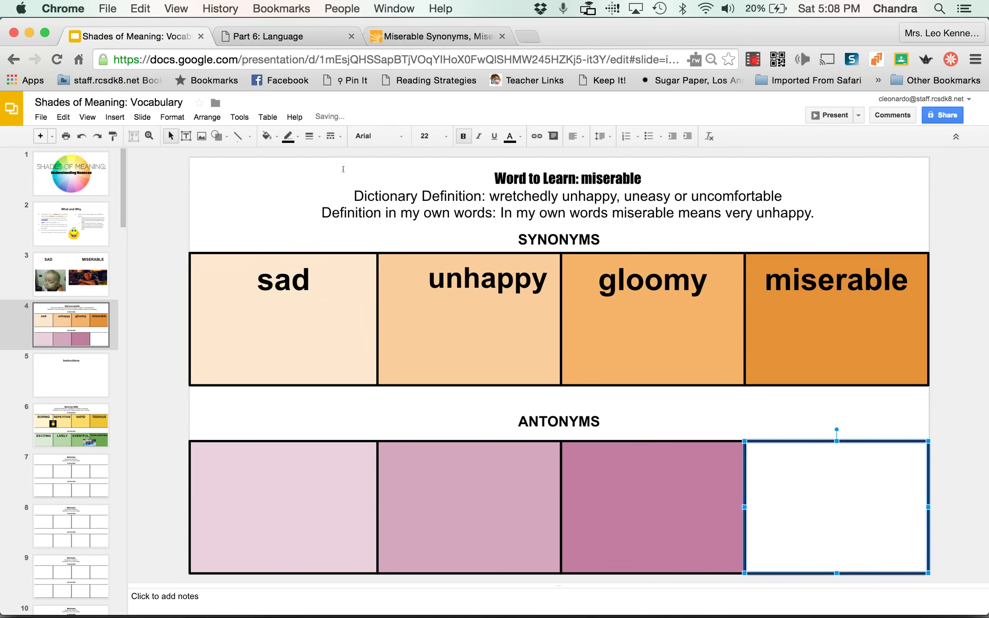
{"action": "left_click", "coordinate": [269, 136]}
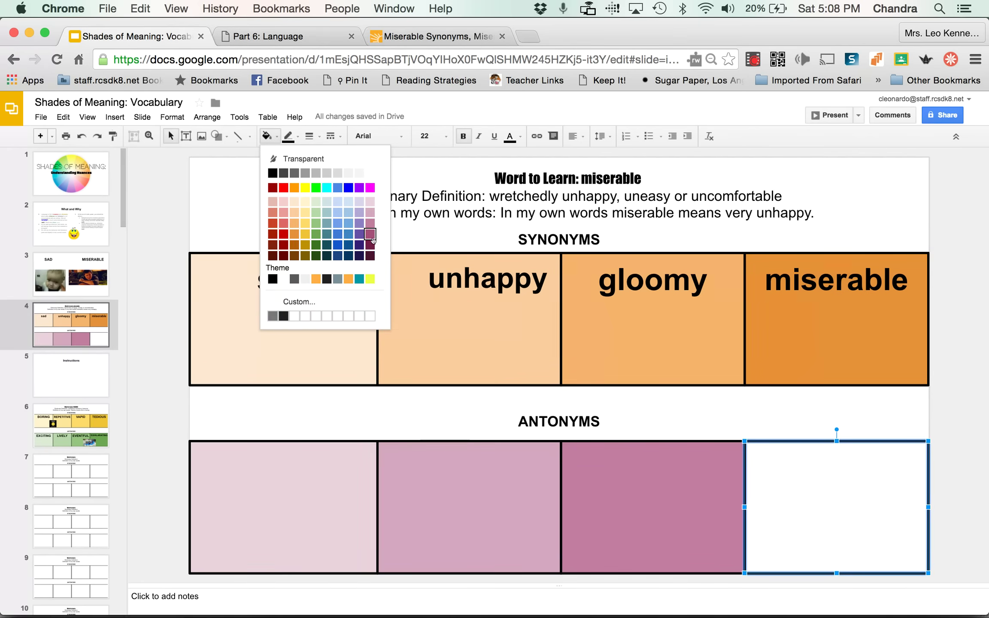
{"action": "left_click", "coordinate": [392, 234]}
{"action": "left_click", "coordinate": [360, 412]}
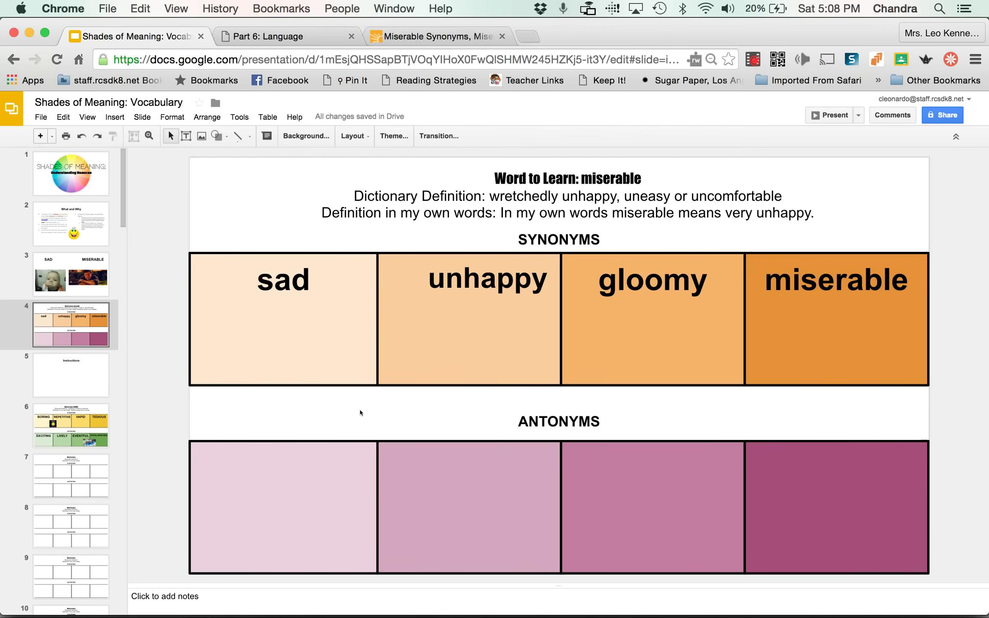
Step: Type 'happy' in the first antonym cell and centre it
{"action": "left_click", "coordinate": [309, 483]}
{"action": "type", "text": "happy"}
{"action": "key", "text": "Return"}
{"action": "left_click", "coordinate": [350, 469]}
{"action": "left_click", "coordinate": [575, 136]}
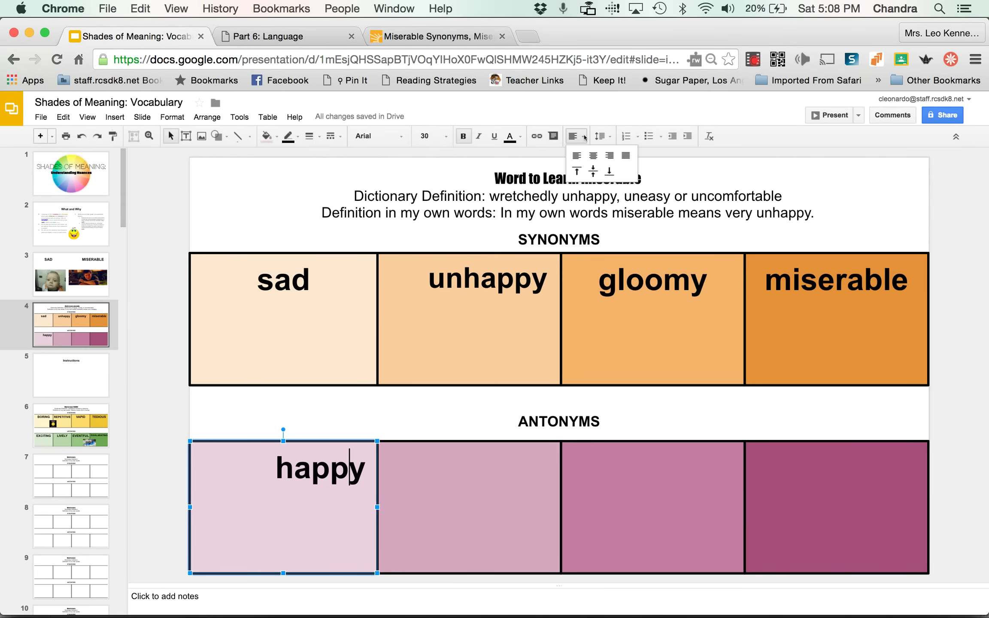
{"action": "left_click", "coordinate": [577, 156]}
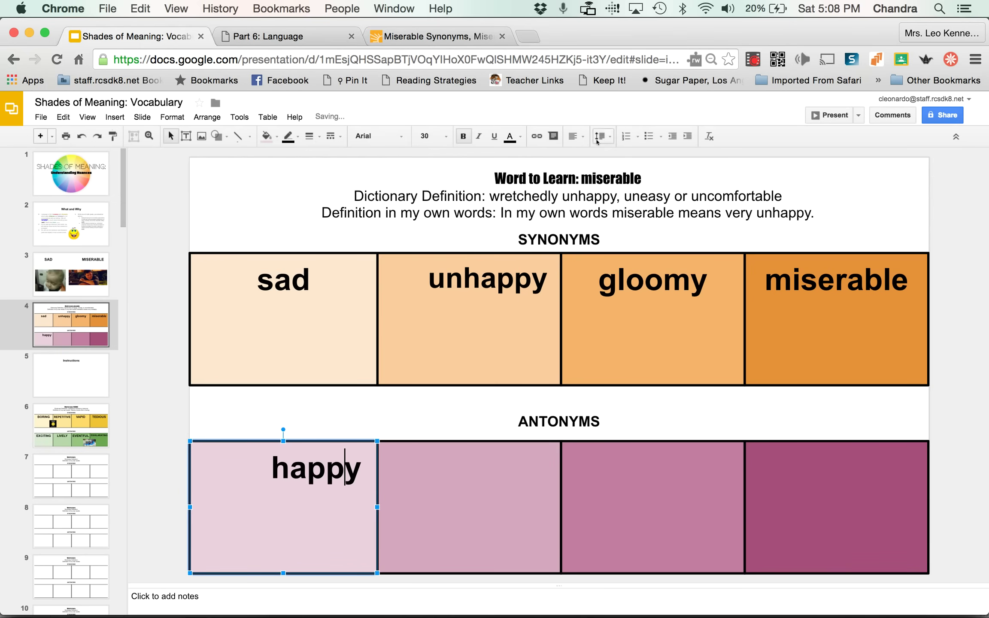
{"action": "left_click", "coordinate": [576, 136]}
{"action": "left_click", "coordinate": [593, 156]}
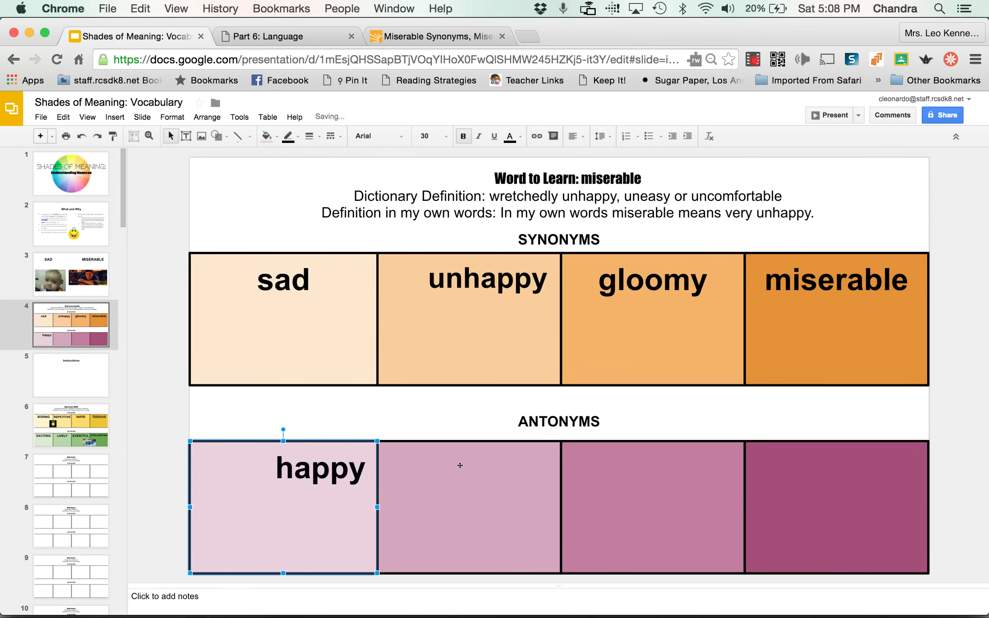
Step: Search Thesaurus.com for synonyms of 'happy'
{"action": "left_click", "coordinate": [451, 477]}
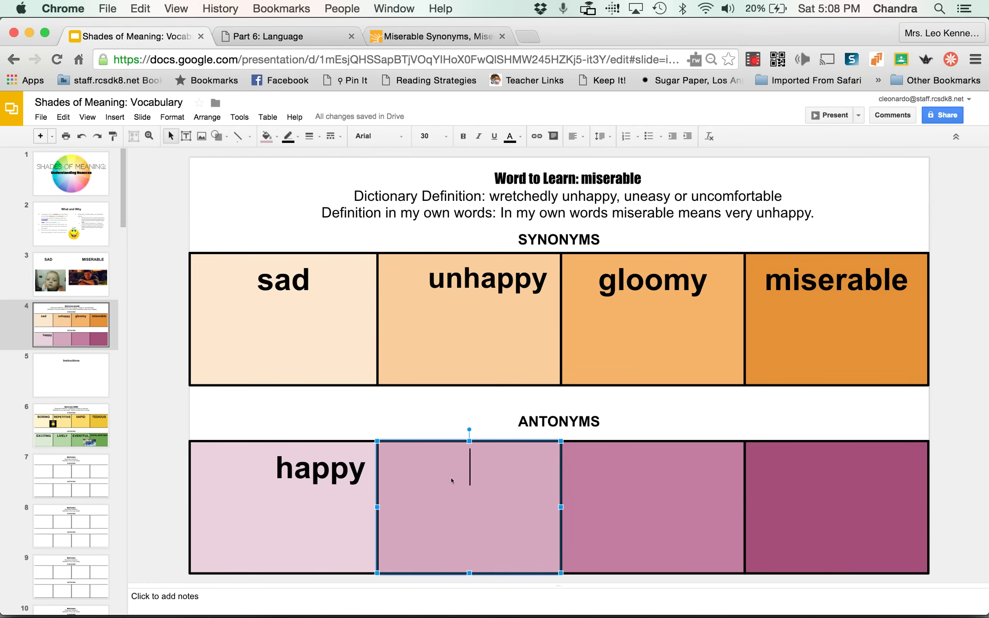
{"action": "left_click", "coordinate": [433, 36]}
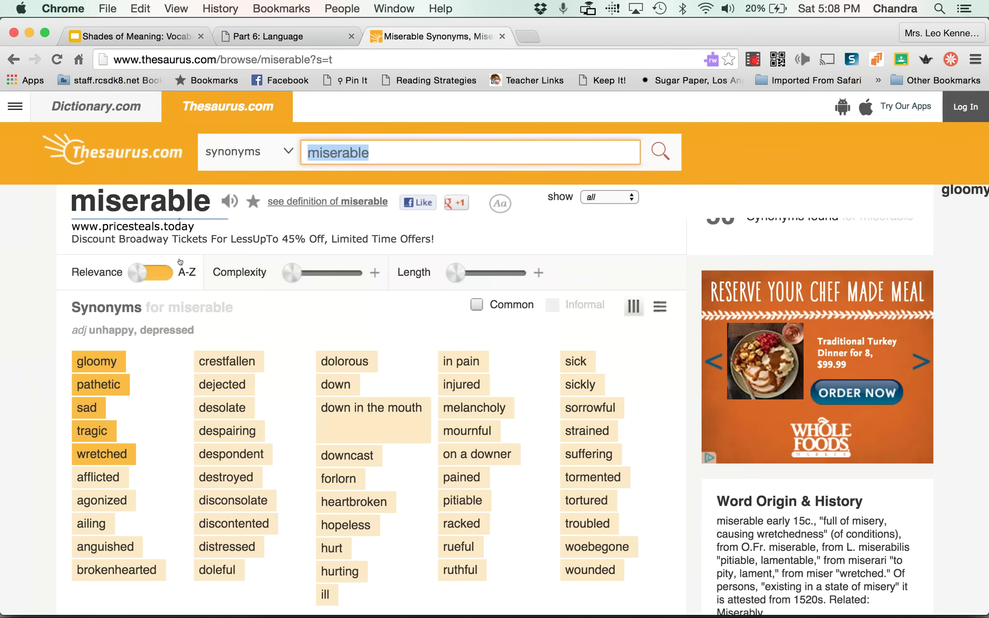
{"action": "type", "text": "happy"}
{"action": "key", "text": "Return"}
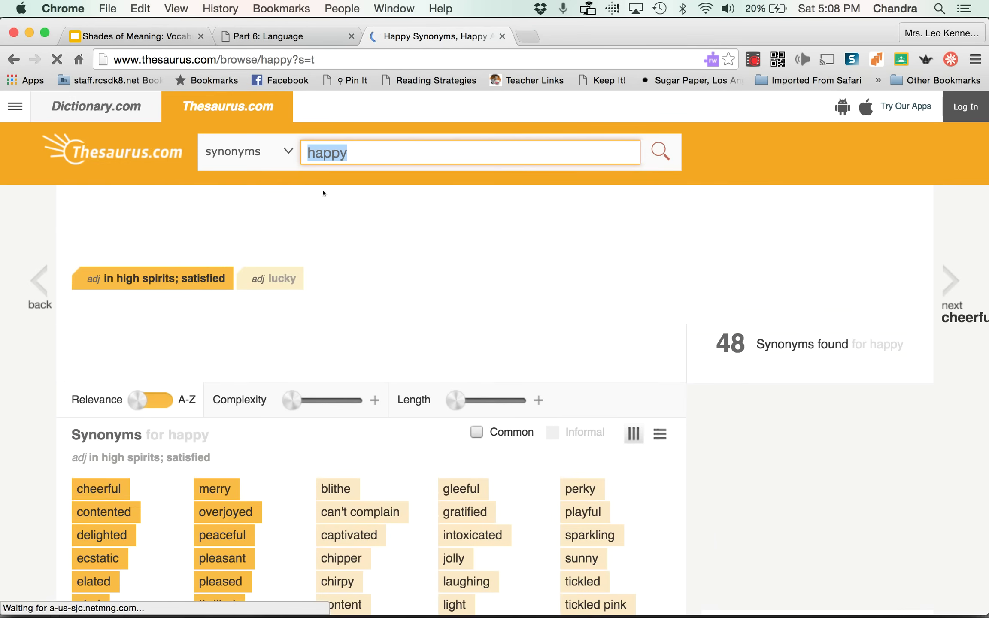
{"action": "key", "text": "super+1"}
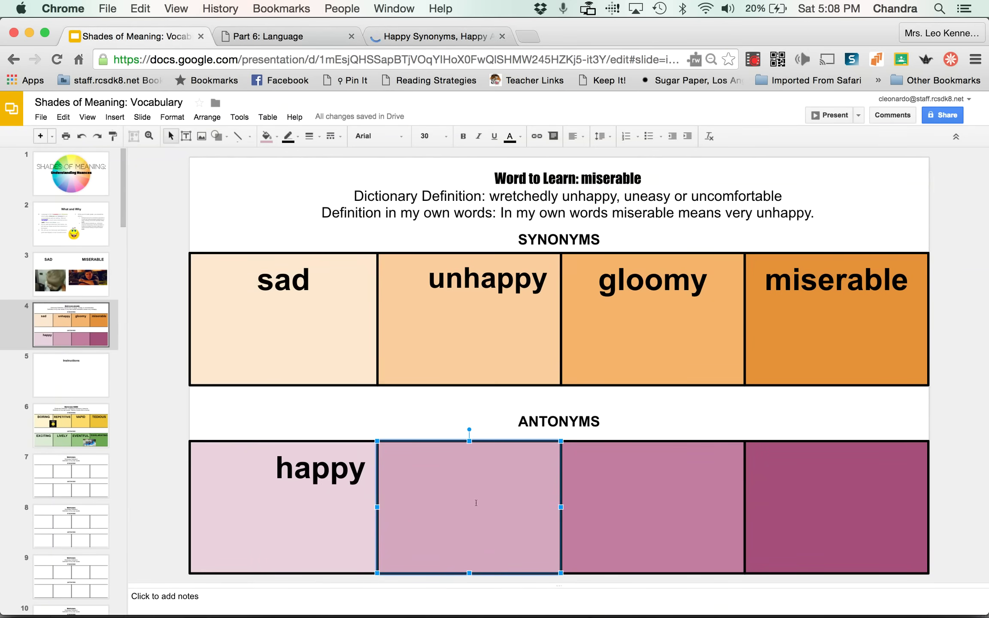
Step: Enter 'cheerful' in bold in the second antonym cell
{"action": "type", "text": "che"}
{"action": "key", "text": "BackSpace"}
{"action": "key", "text": "BackSpace"}
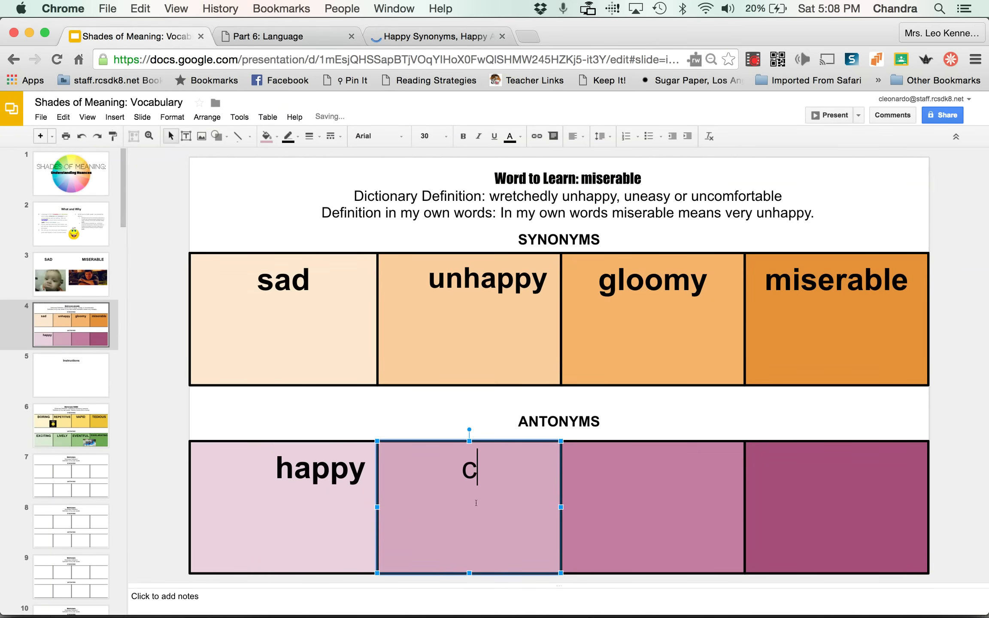
{"action": "key", "text": "BackSpace"}
{"action": "type", "text": "cheerb"}
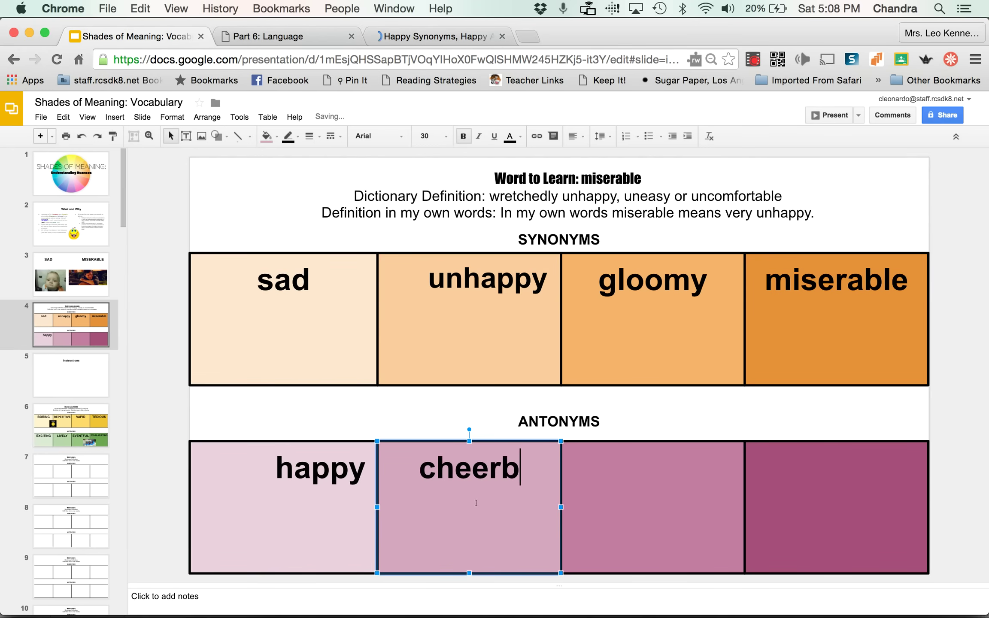
{"action": "key", "text": "BackSpace"}
{"action": "type", "text": "ful"}
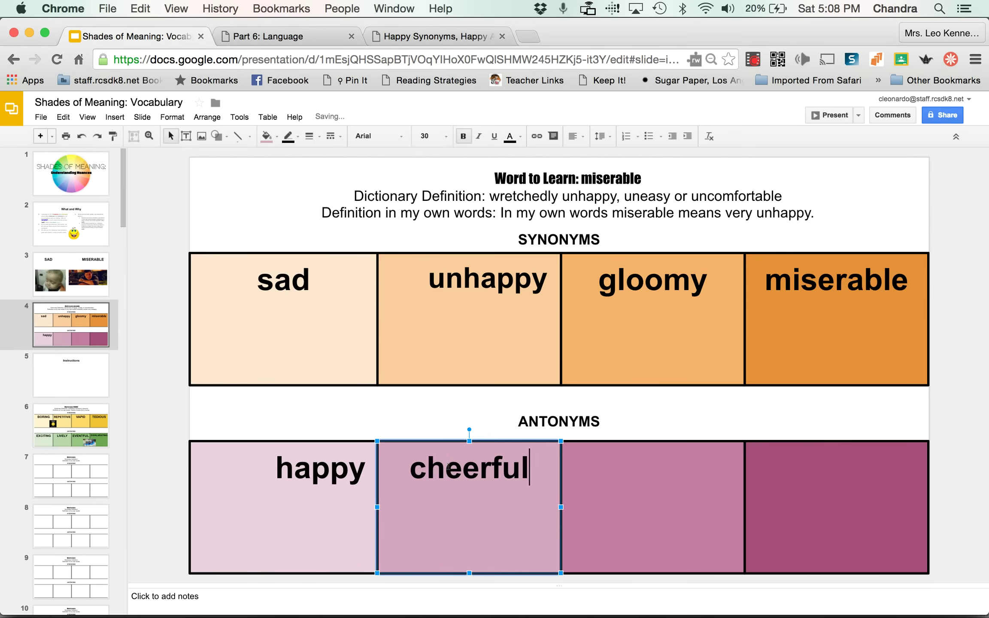
{"action": "double_click", "coordinate": [448, 467]}
{"action": "key", "text": "super+b"}
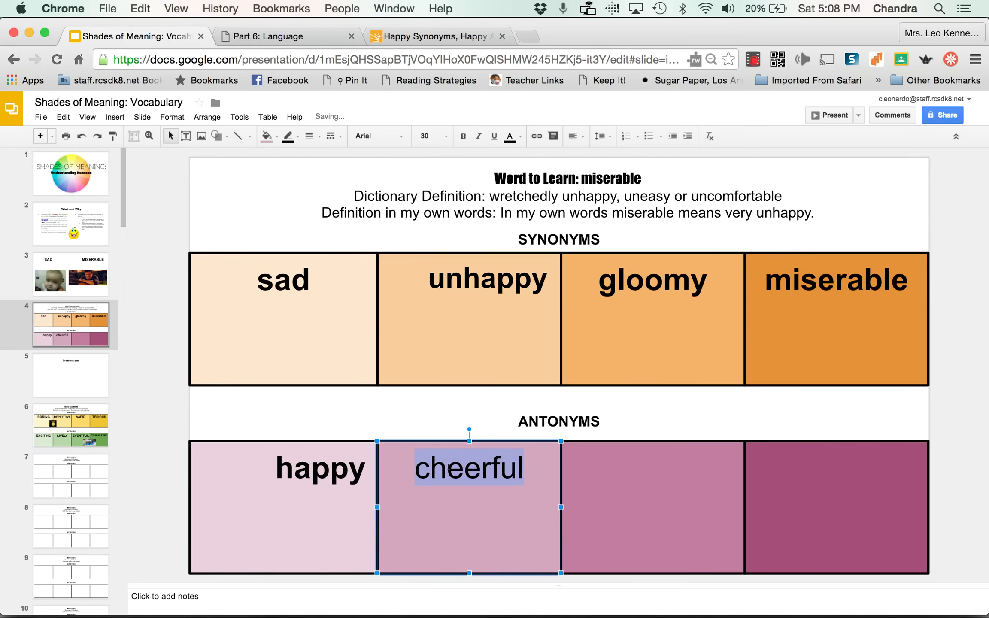
{"action": "left_click", "coordinate": [447, 480]}
{"action": "double_click", "coordinate": [447, 480]}
{"action": "key", "text": "super+b"}
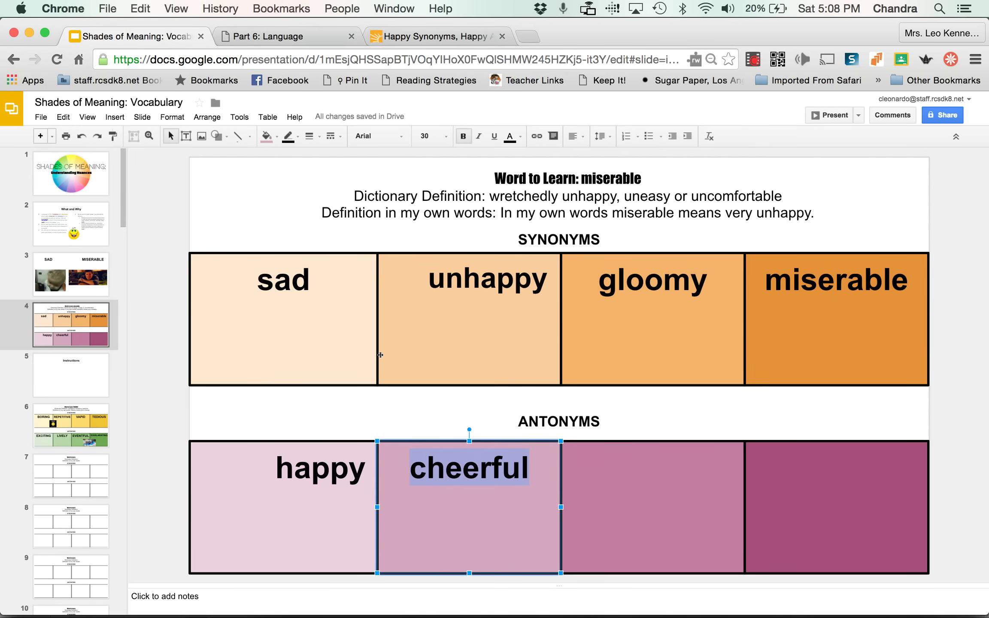
{"action": "left_click", "coordinate": [463, 136]}
{"action": "left_click", "coordinate": [464, 136]}
{"action": "left_click", "coordinate": [467, 137]}
{"action": "left_click", "coordinate": [468, 137]}
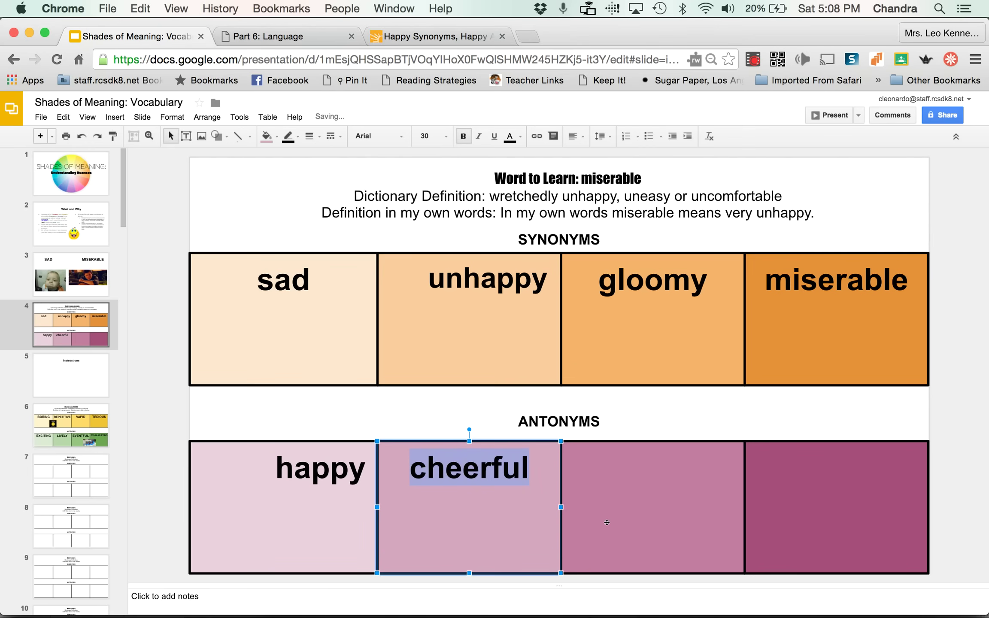
{"action": "left_click", "coordinate": [595, 474]}
Step: Check the thesaurus page for 'happy', then enter 'elated' in the third antonym cell
{"action": "left_click", "coordinate": [433, 36]}
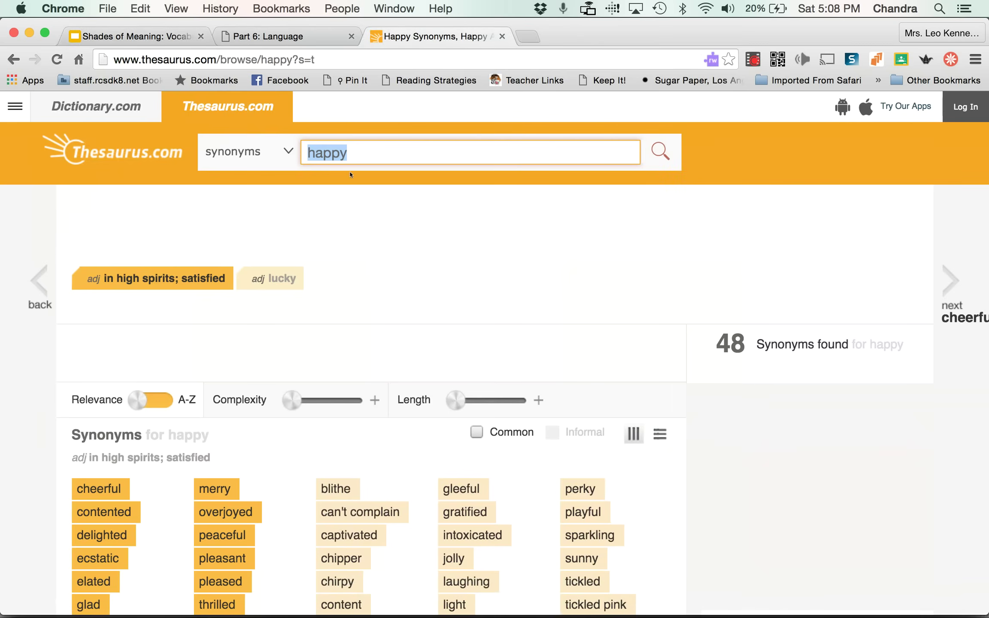
{"action": "scroll", "coordinate": [147, 537], "scroll_direction": "down", "scroll_amount": 3}
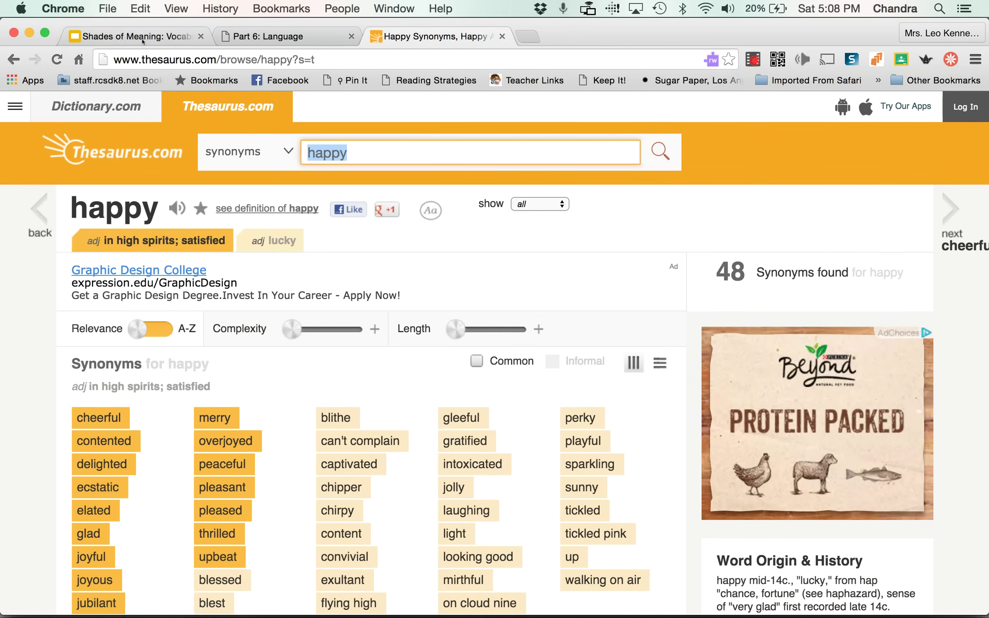
{"action": "left_click", "coordinate": [129, 36]}
{"action": "type", "text": "elated"}
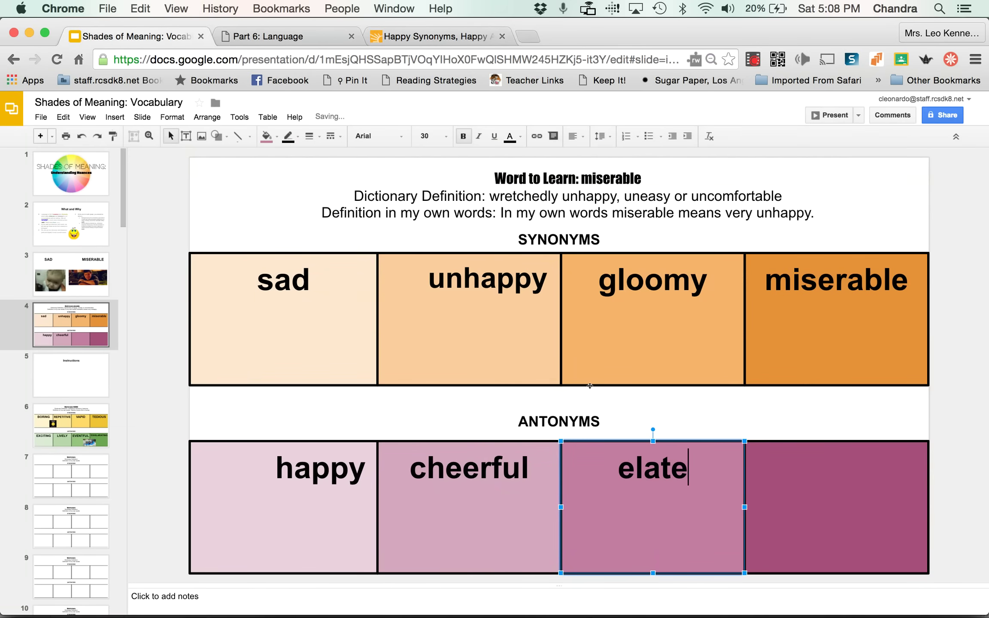
Step: Enter 'ecstatic' at 30-point size in the fourth antonym cell, then select 'happy'
{"action": "left_click", "coordinate": [825, 509]}
{"action": "type", "text": "ec"}
{"action": "key", "text": "BackSpace"}
{"action": "key", "text": "BackSpace"}
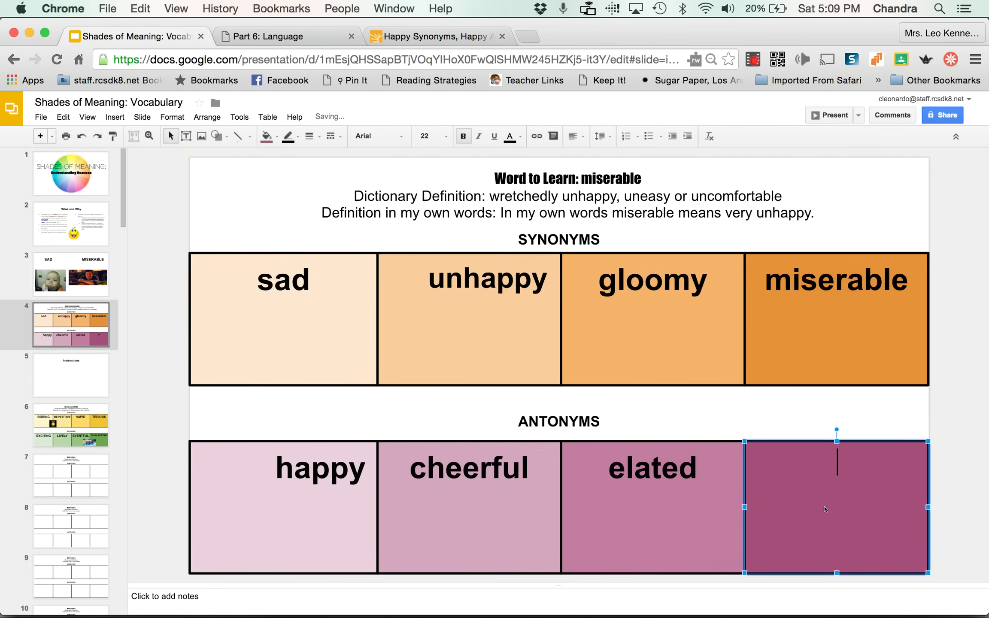
{"action": "left_click", "coordinate": [662, 472]}
{"action": "left_click", "coordinate": [749, 448]}
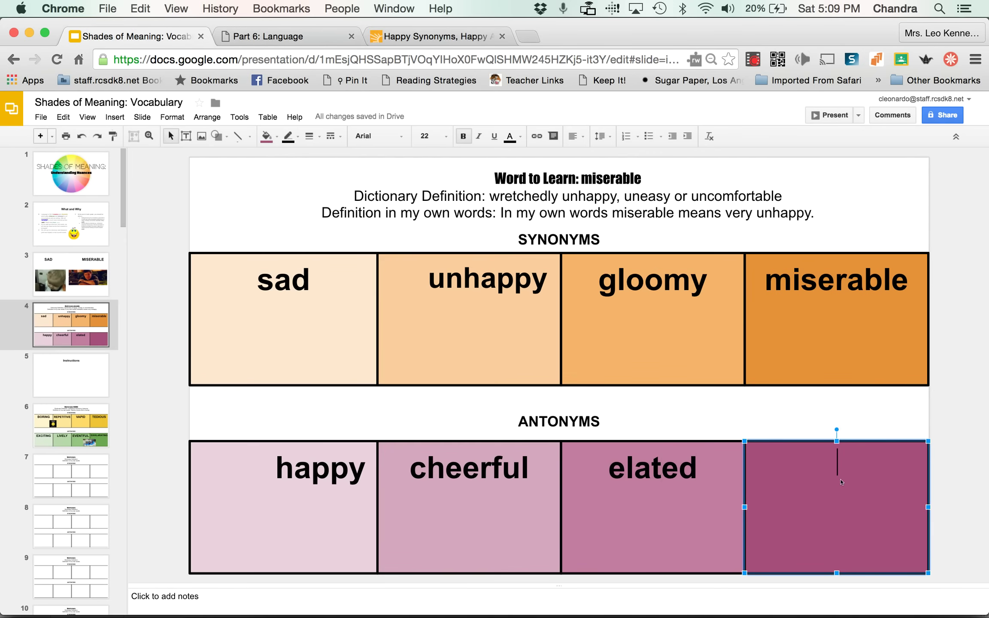
{"action": "left_click", "coordinate": [430, 136]}
{"action": "type", "text": "30"}
{"action": "key", "text": "Return"}
{"action": "type", "text": "ecstatic"}
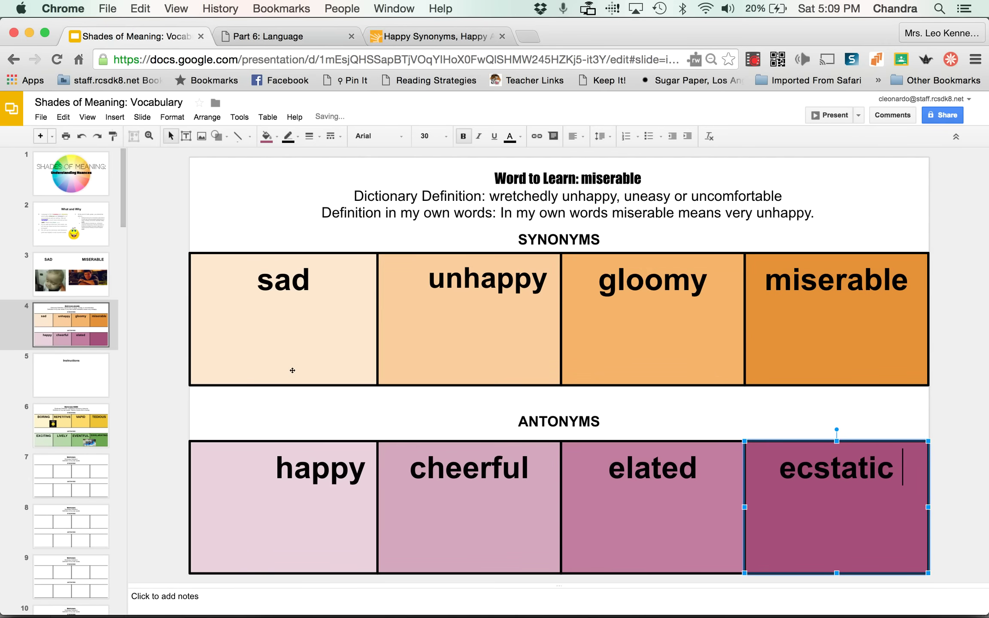
{"action": "double_click", "coordinate": [337, 472]}
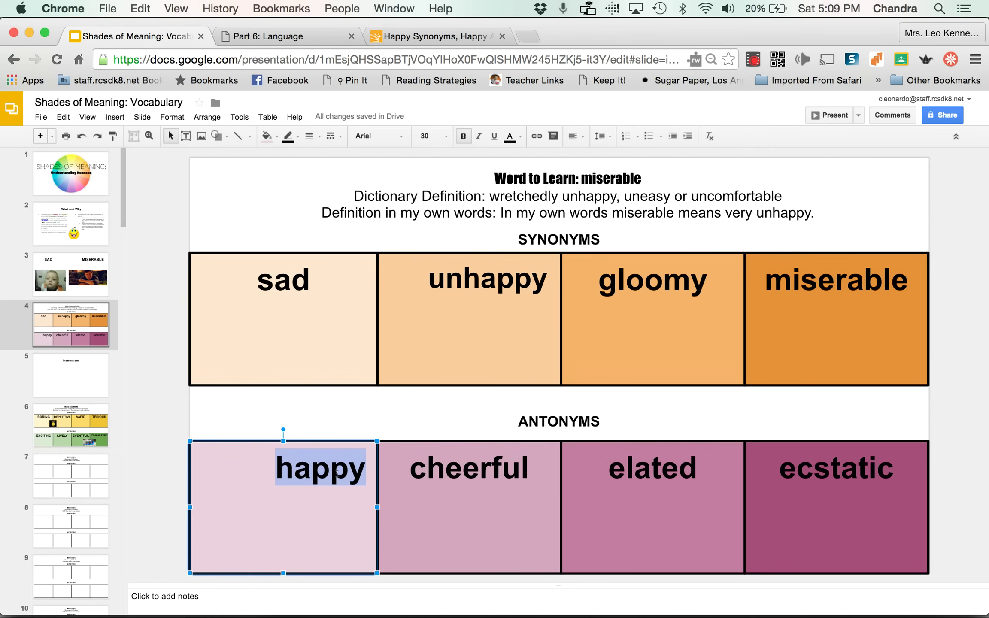
{"action": "left_click", "coordinate": [445, 38]}
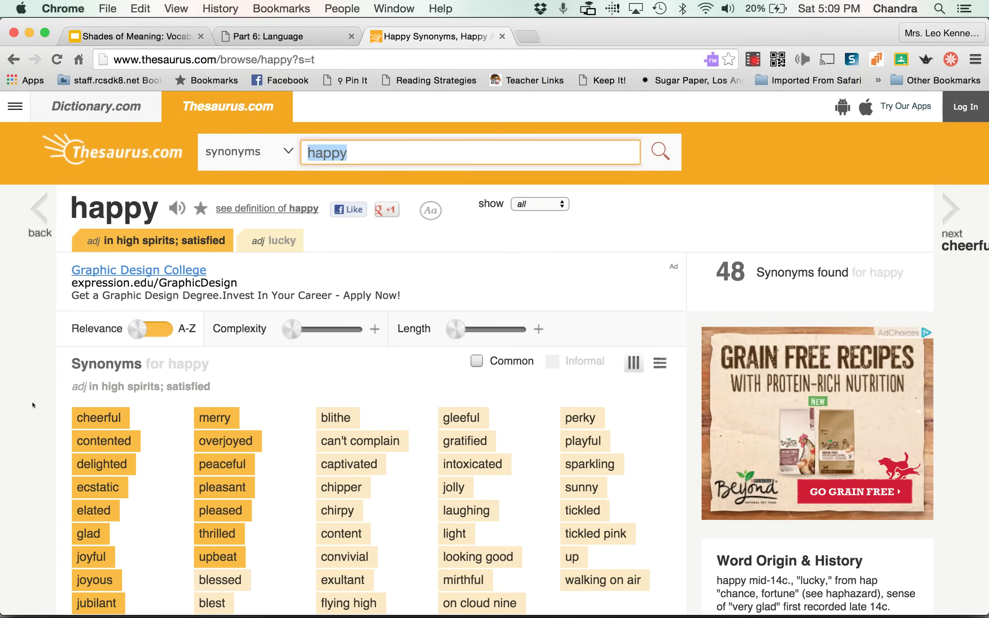
{"action": "scroll", "coordinate": [33, 405], "scroll_direction": "down", "scroll_amount": 4}
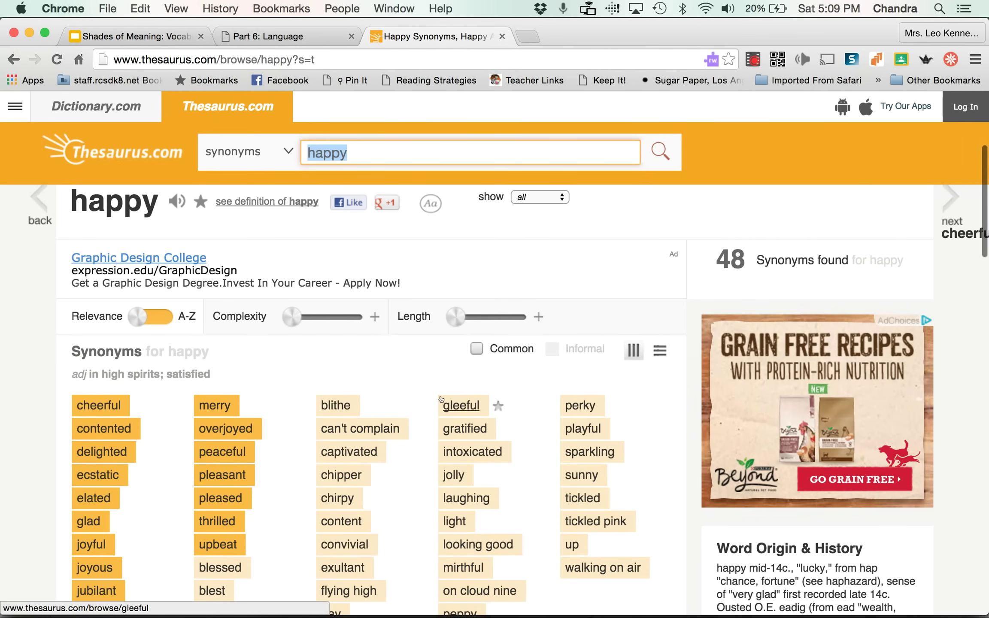
{"action": "left_click", "coordinate": [166, 41]}
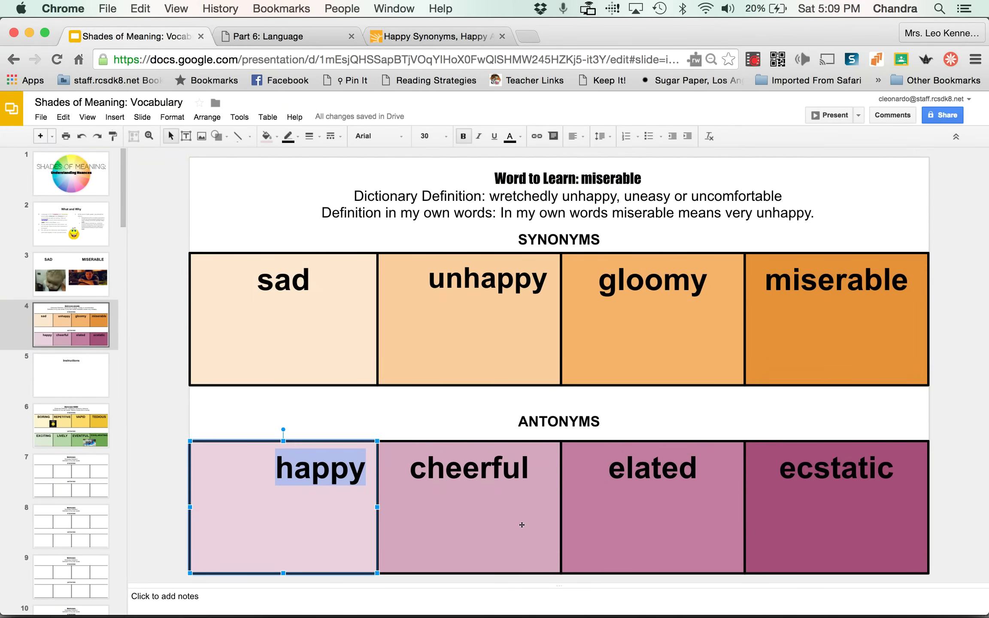
Step: Deselect the table, review the TEDIOUS slide 6, then return to the 'Shades of Meaning: Understanding Nuances' title slide
{"action": "left_click", "coordinate": [378, 418]}
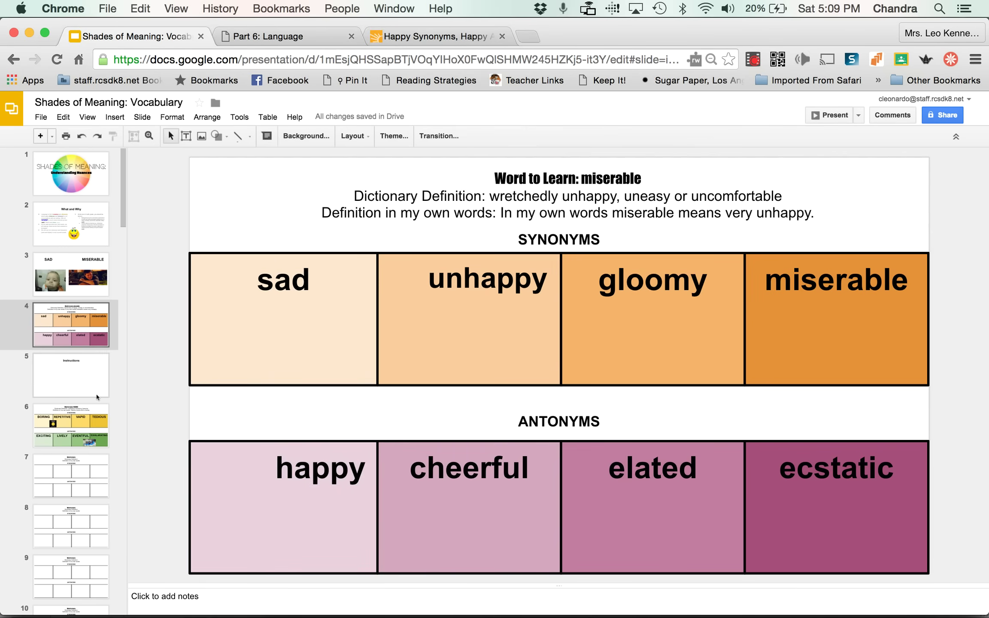
{"action": "left_click", "coordinate": [92, 433]}
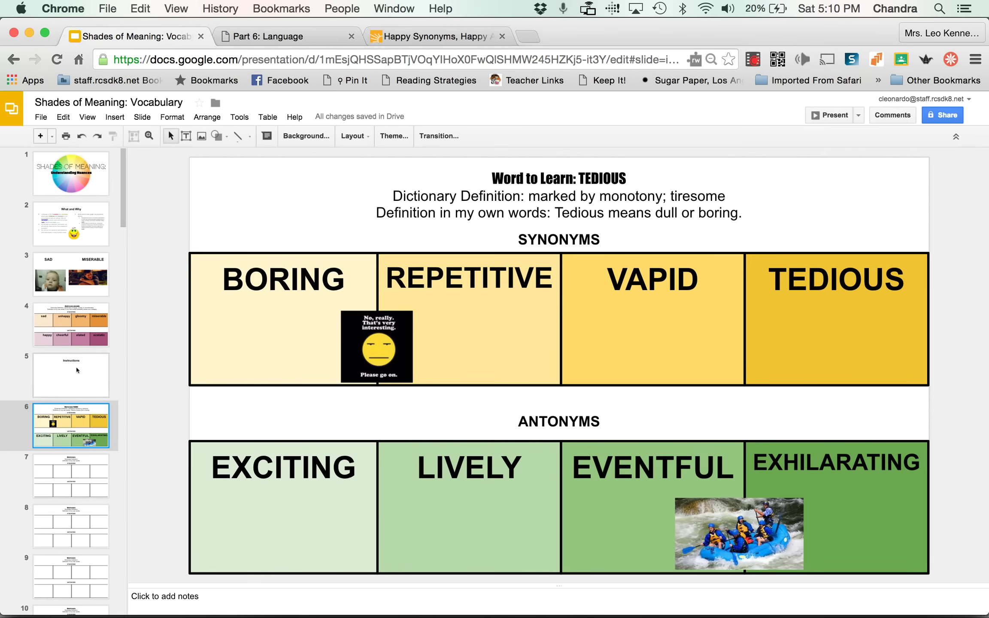
{"action": "left_click", "coordinate": [70, 185]}
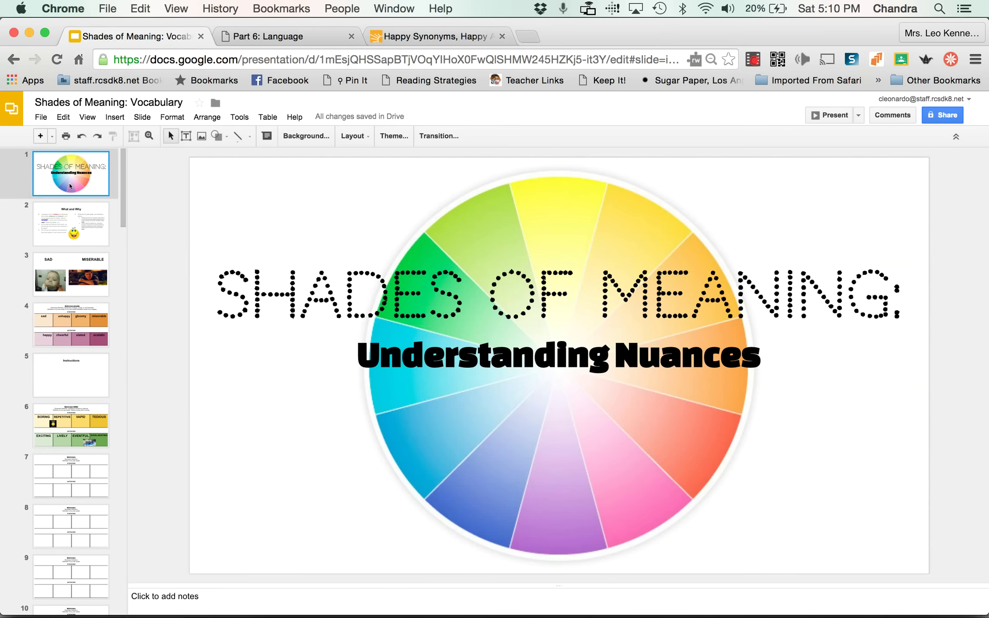